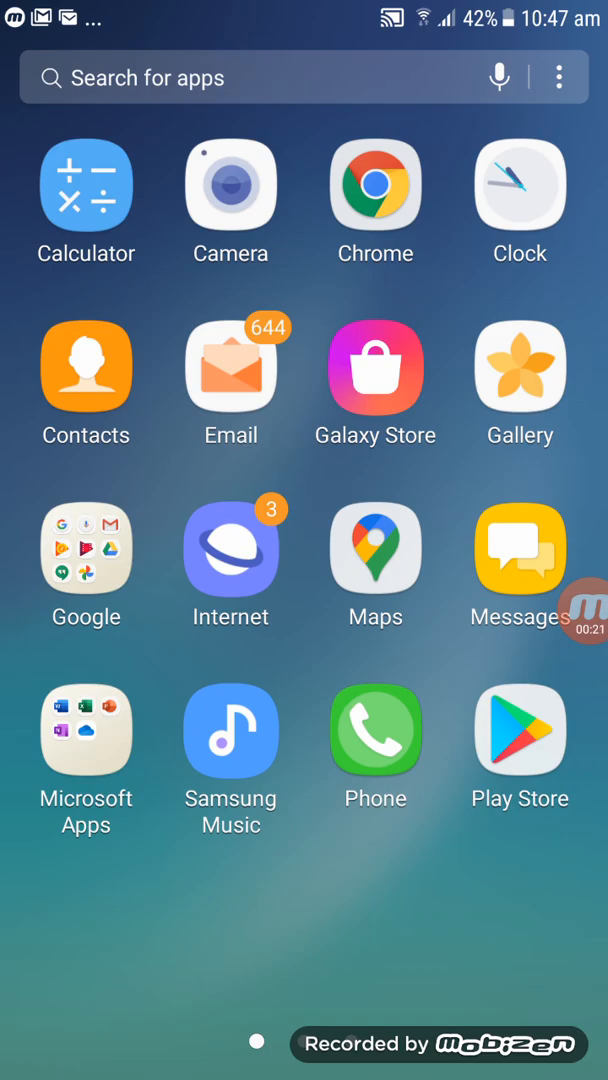
Launch the Play Store from the Android app drawer
left_click(520, 730)
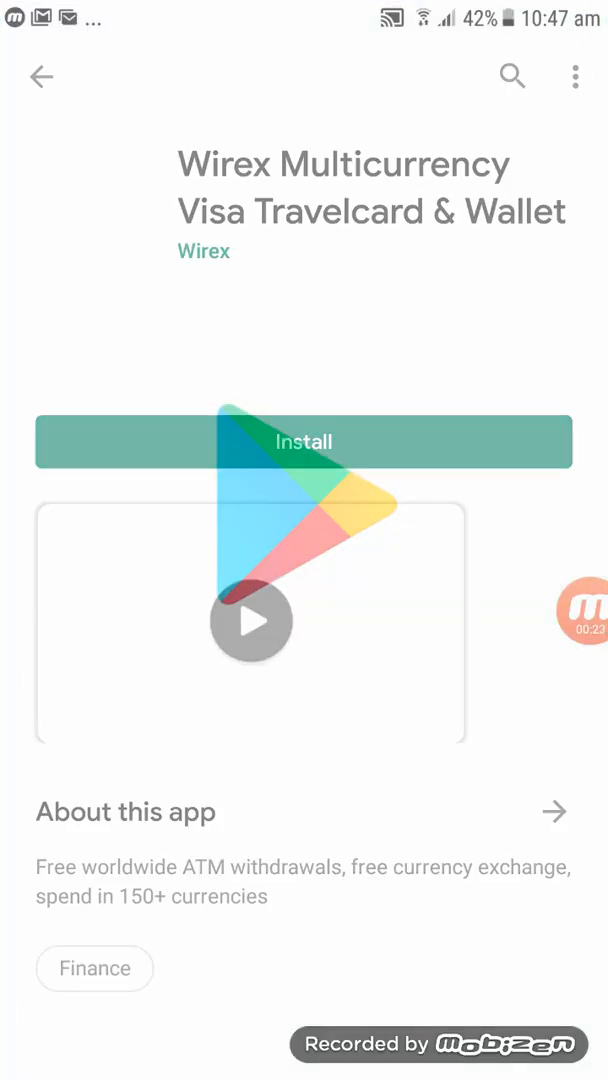
Search the store for wirex, install the Wirex Multicurrency Visa Travelcard & Wallet app and launch it
left_click(40, 76)
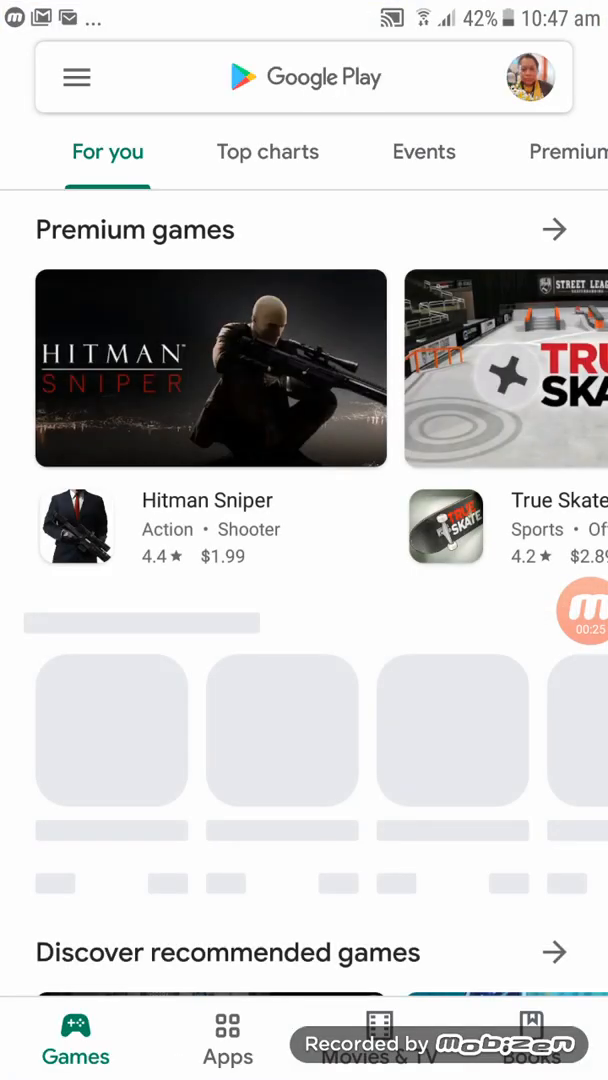
left_click(305, 77)
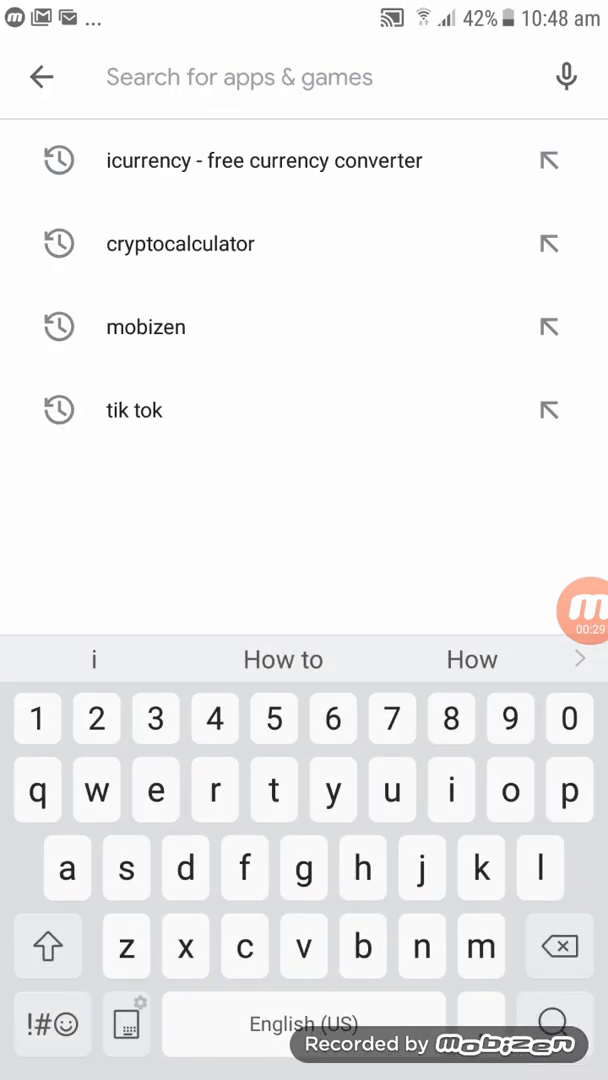
type("wire")
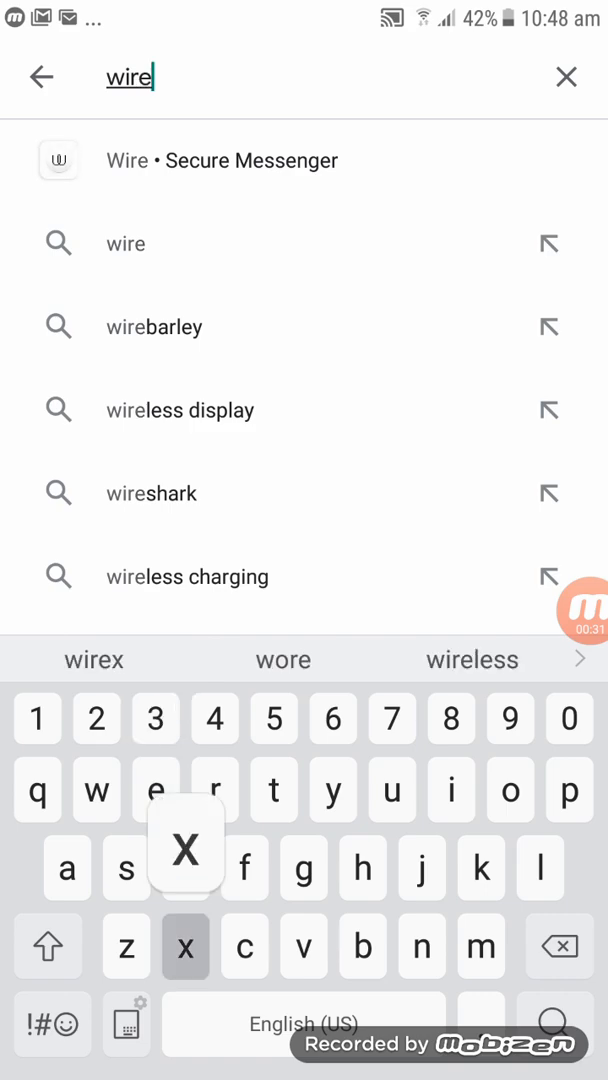
type("x")
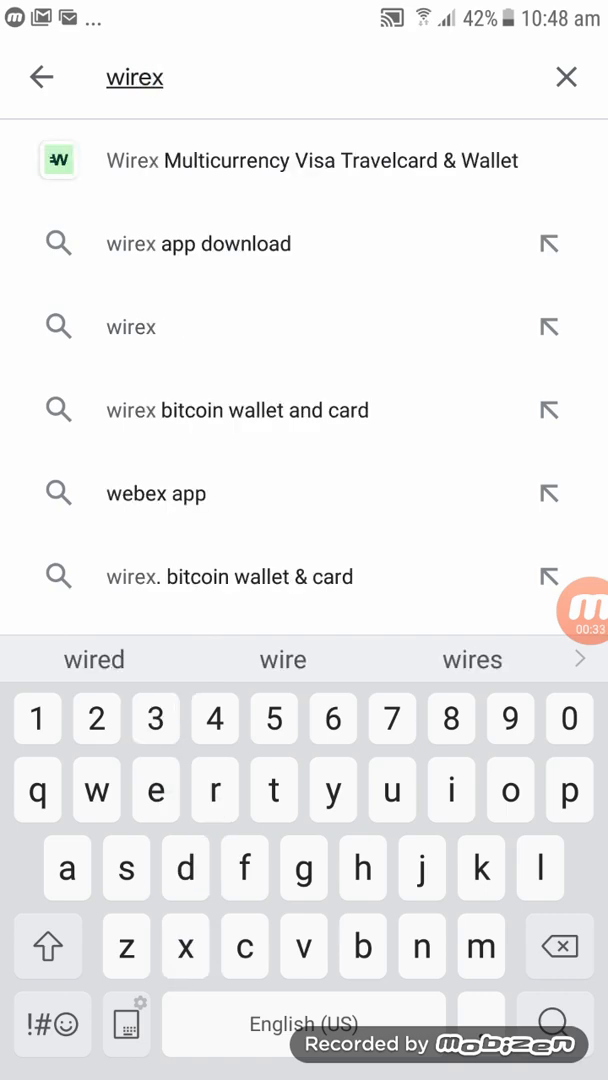
left_click(311, 160)
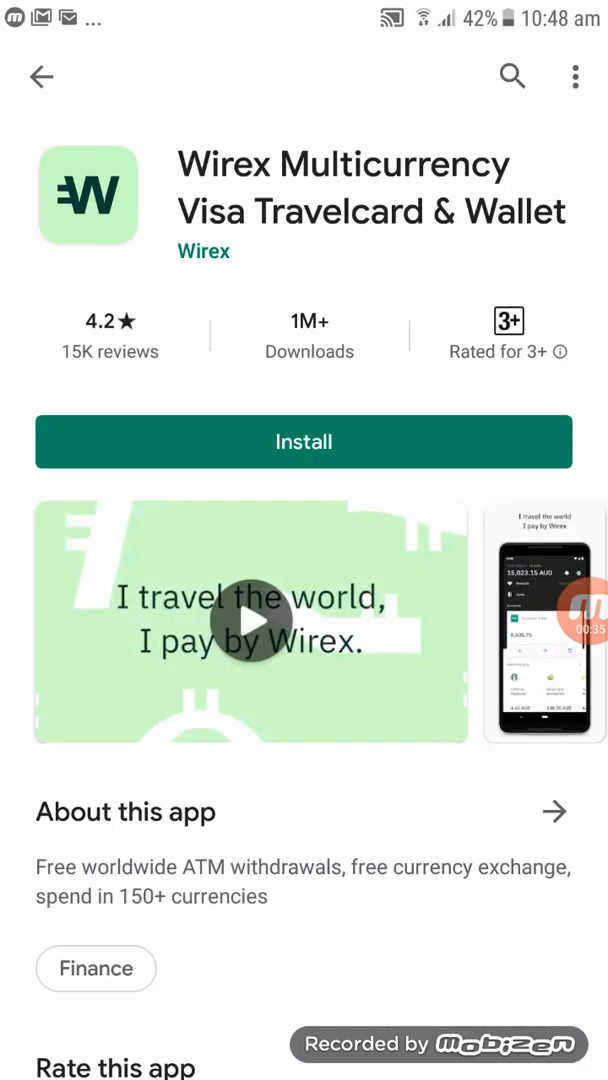
left_click(303, 441)
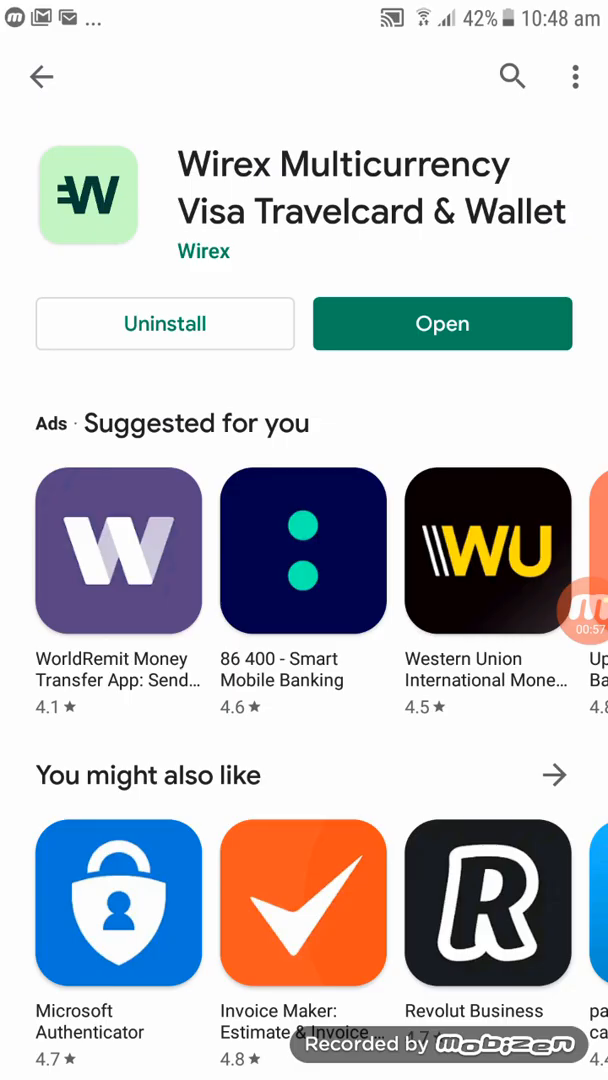
left_click(442, 323)
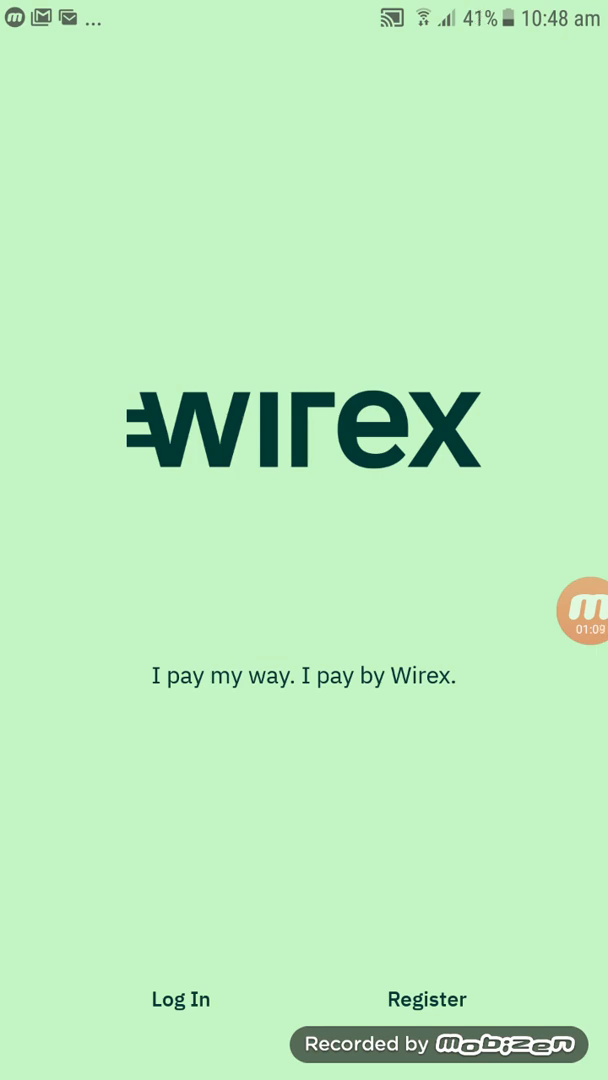
Begin a new Wirex registration and choose Australia as the account country
left_click(427, 999)
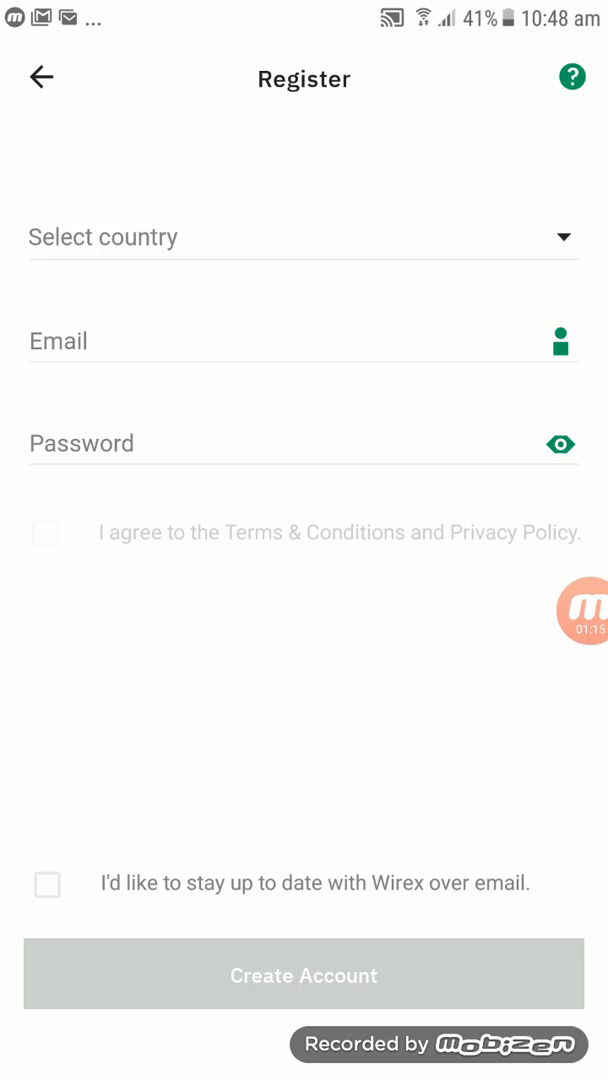
left_click(300, 237)
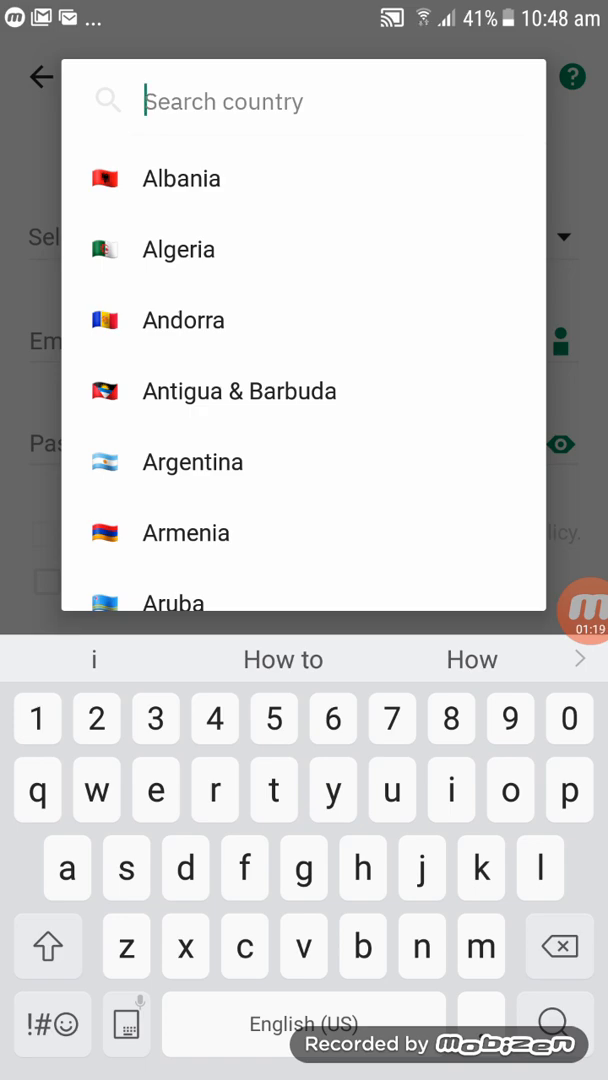
left_click(67, 868)
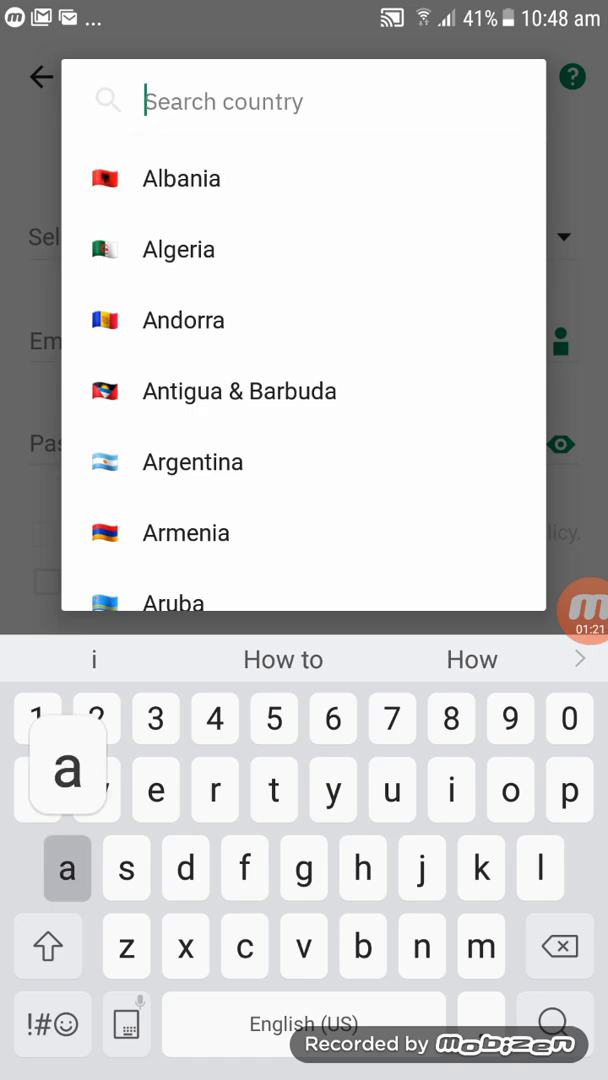
type("austr")
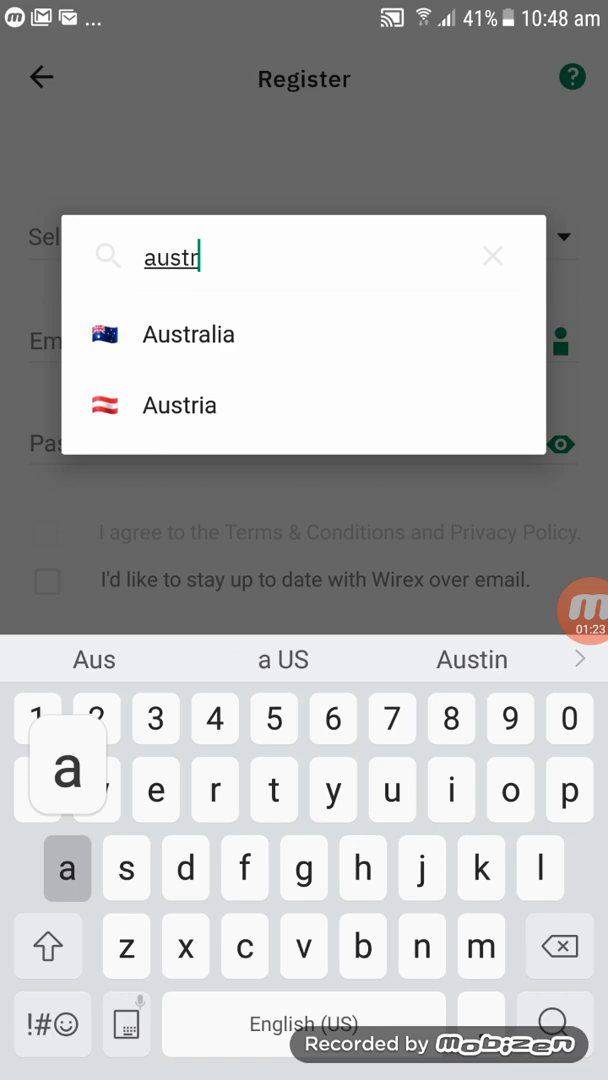
type("alia")
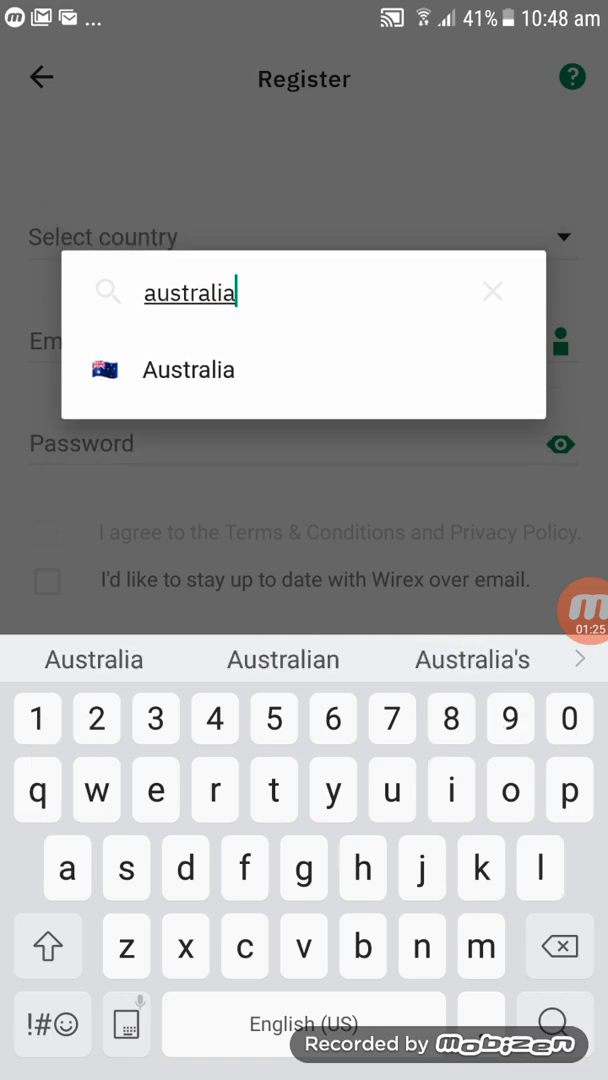
left_click(188, 369)
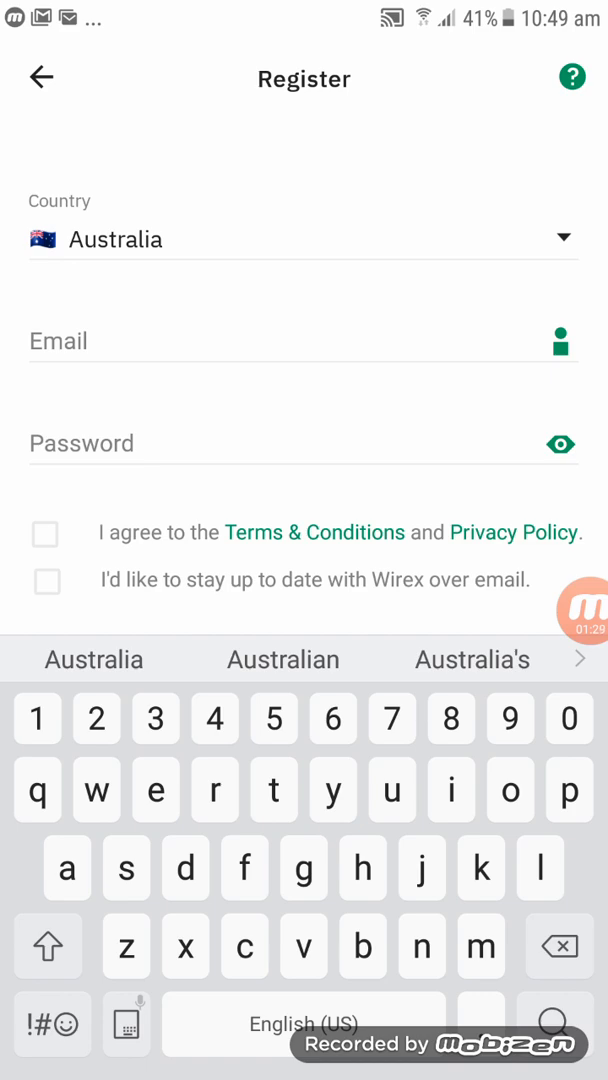
left_click(280, 341)
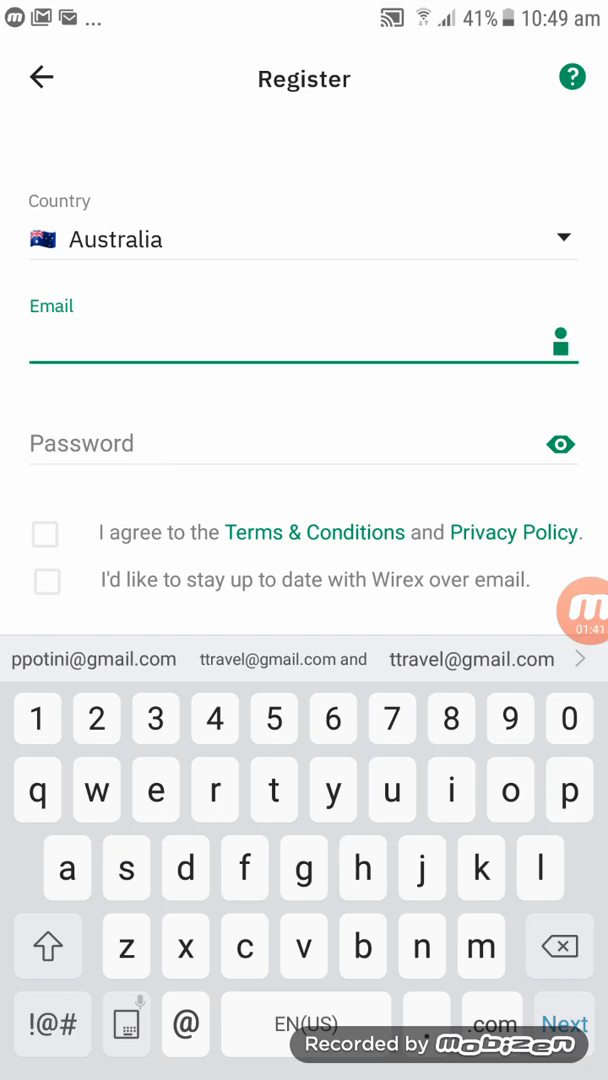
Enter the email address on the Register form, correcting the suggested one to end in .com
left_click(471, 659)
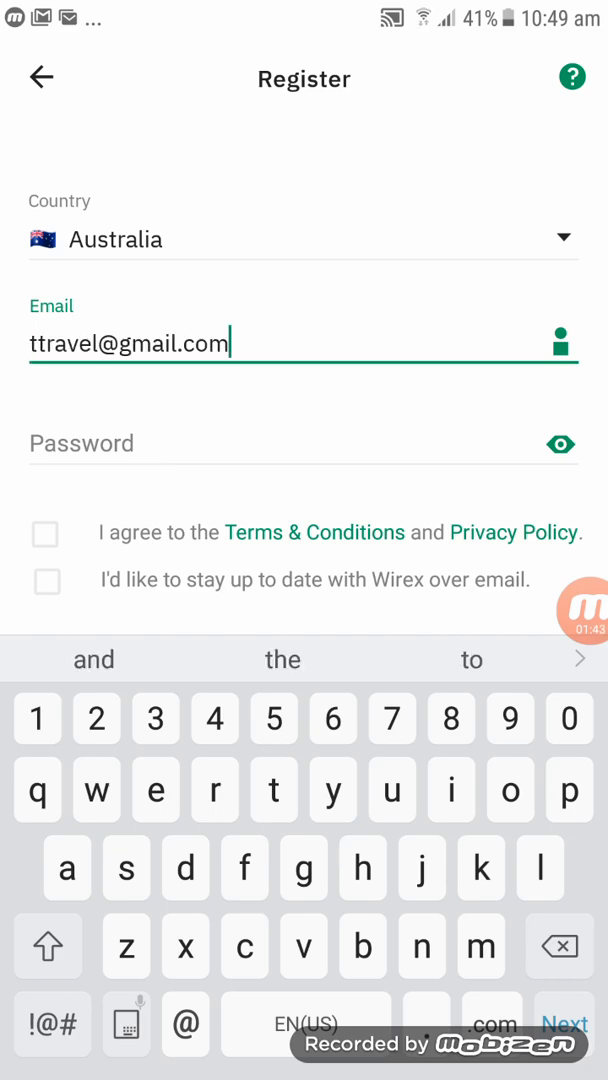
key("BackSpace")
key("BackSpace")
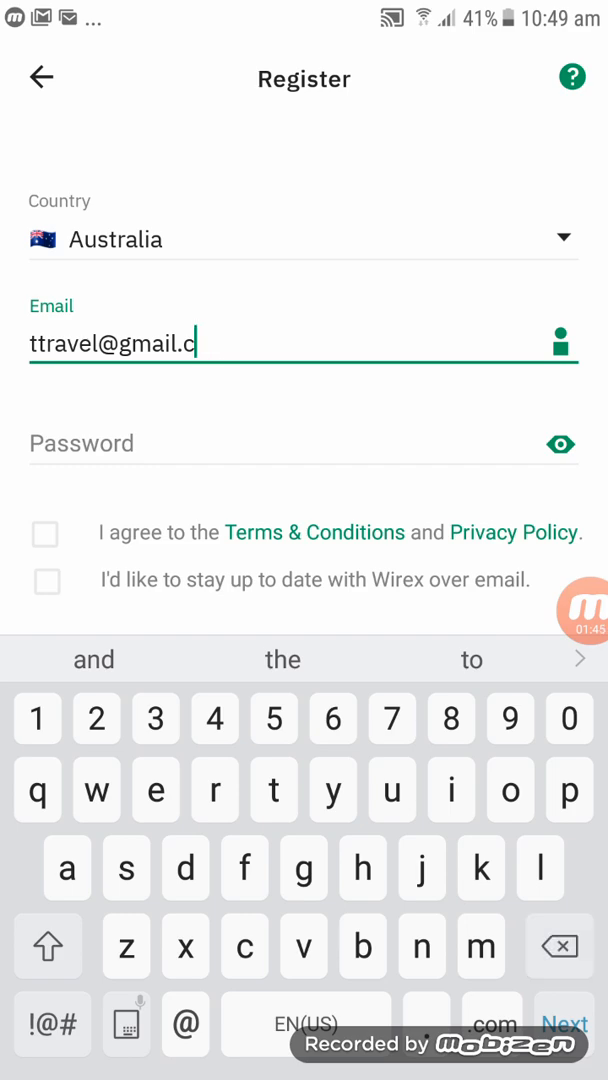
key("BackSpace")
key("BackSpace")
key("BackSpace")
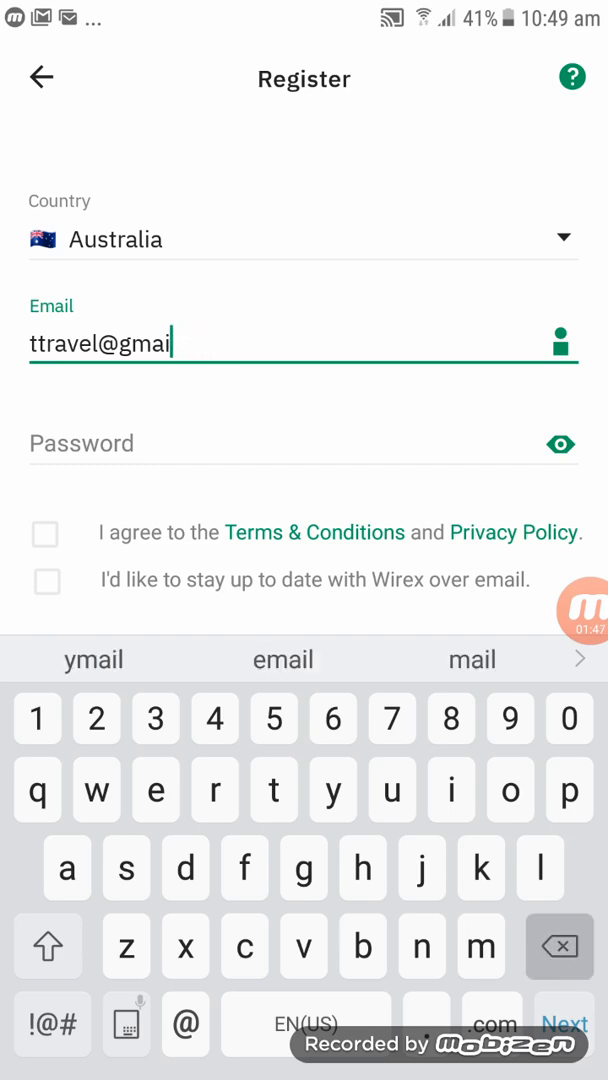
key("BackSpace")
key("BackSpace")
key("BackSpace")
key("BackSpace")
key("BackSpace")
key("BackSpace")
key("BackSpace")
key("BackSpace")
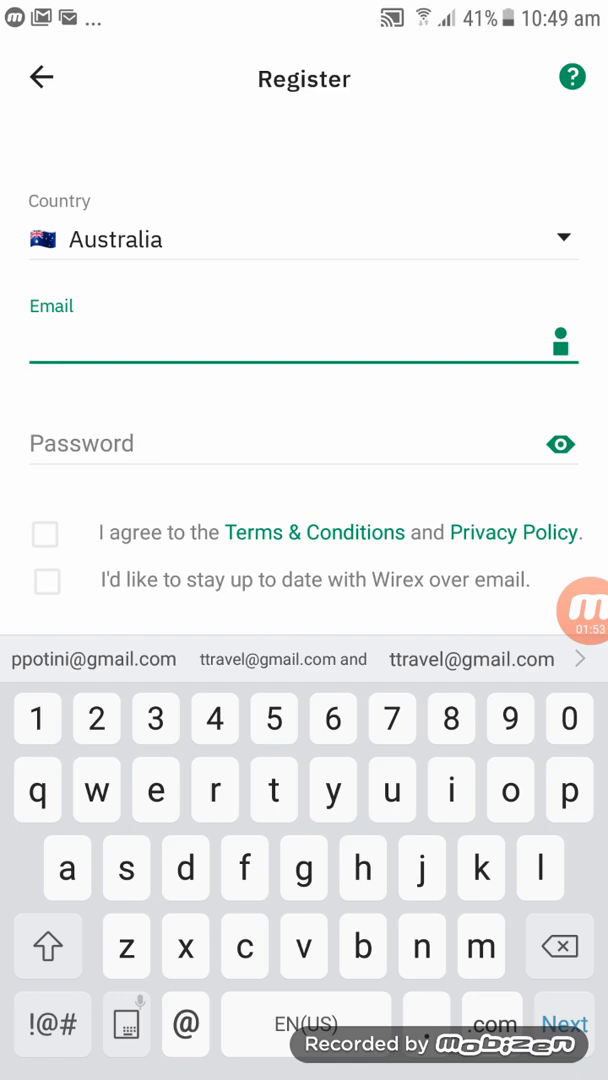
left_click(585, 608)
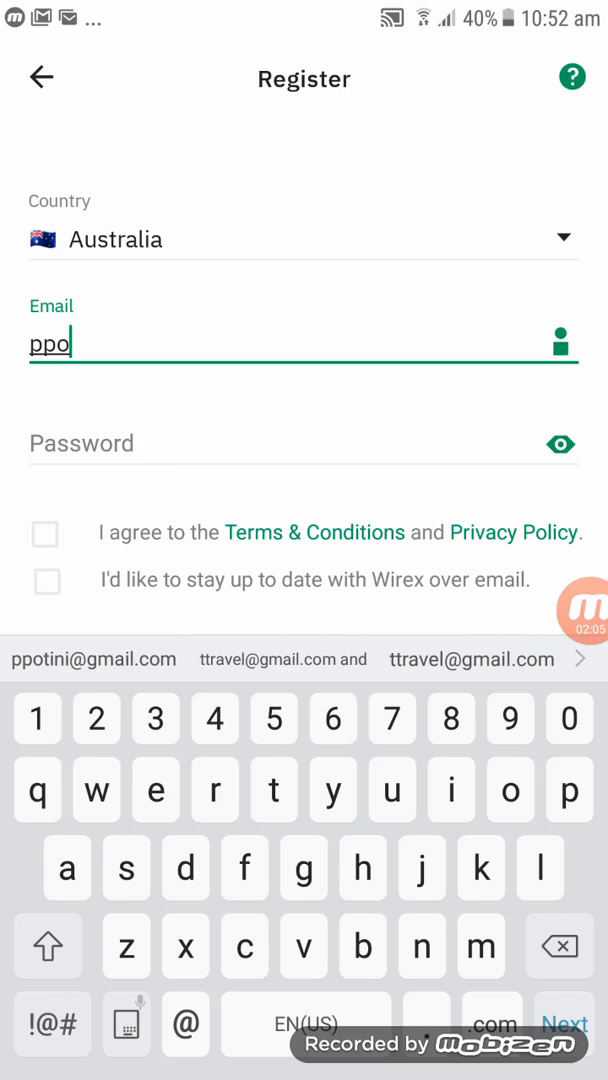
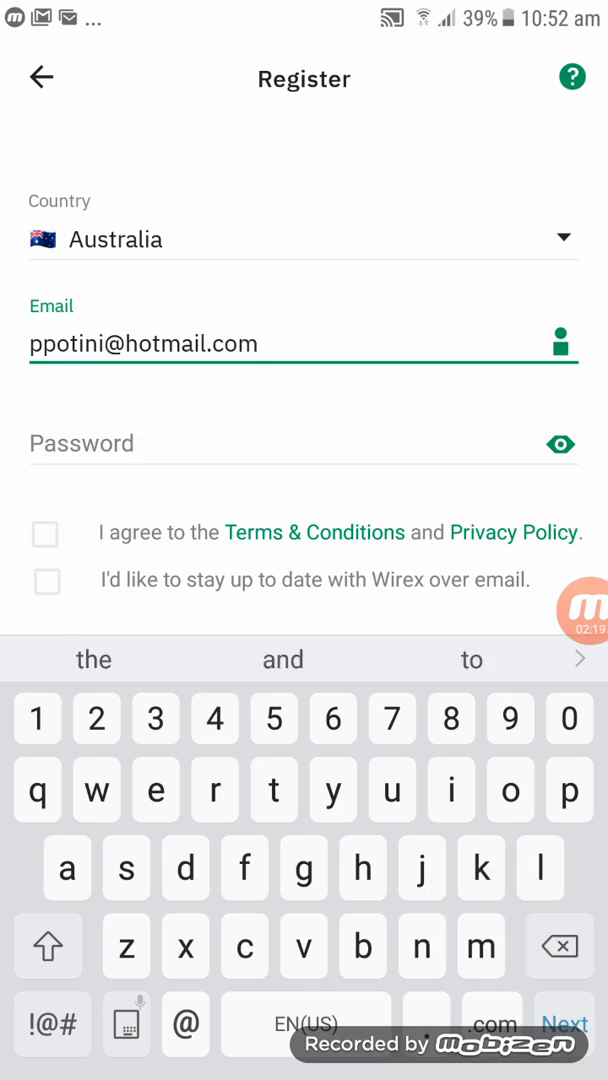
Enter a medium-strength password with digits, a capital letter and * symbols
left_click(280, 443)
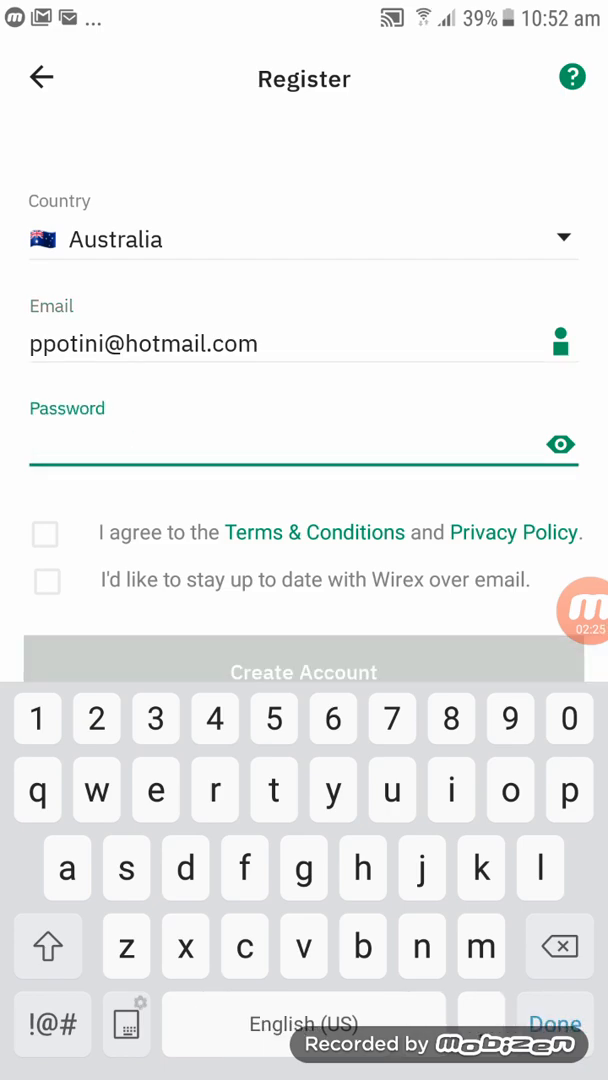
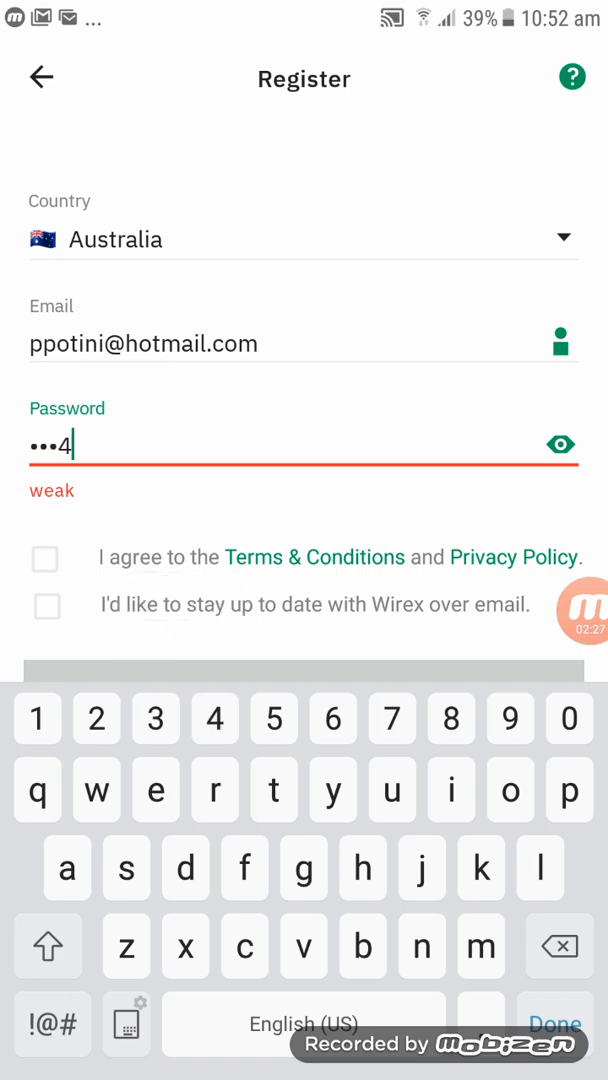
left_click(48, 946)
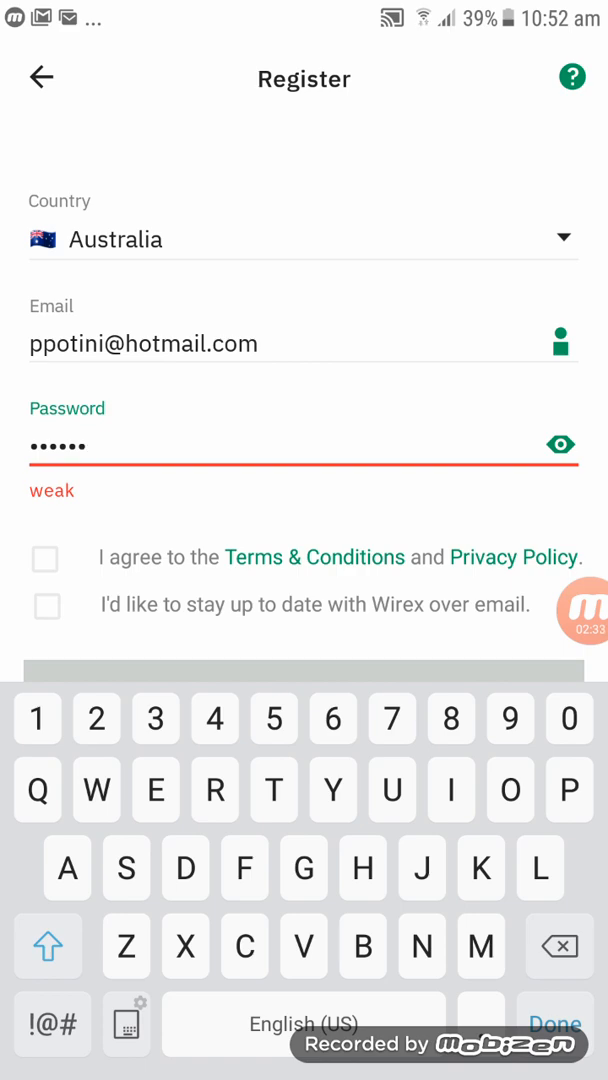
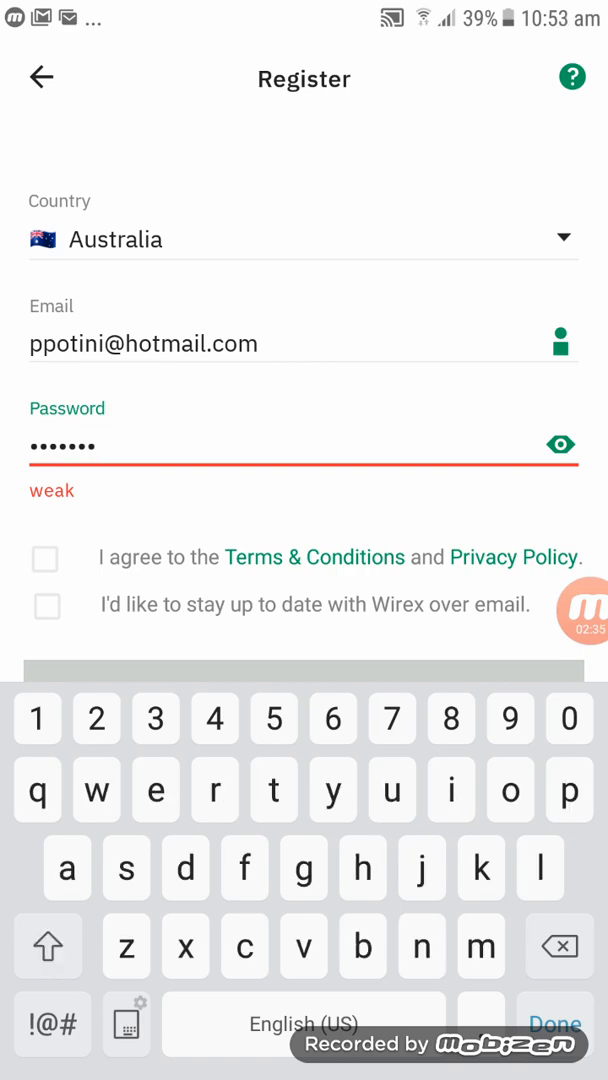
left_click(52, 1023)
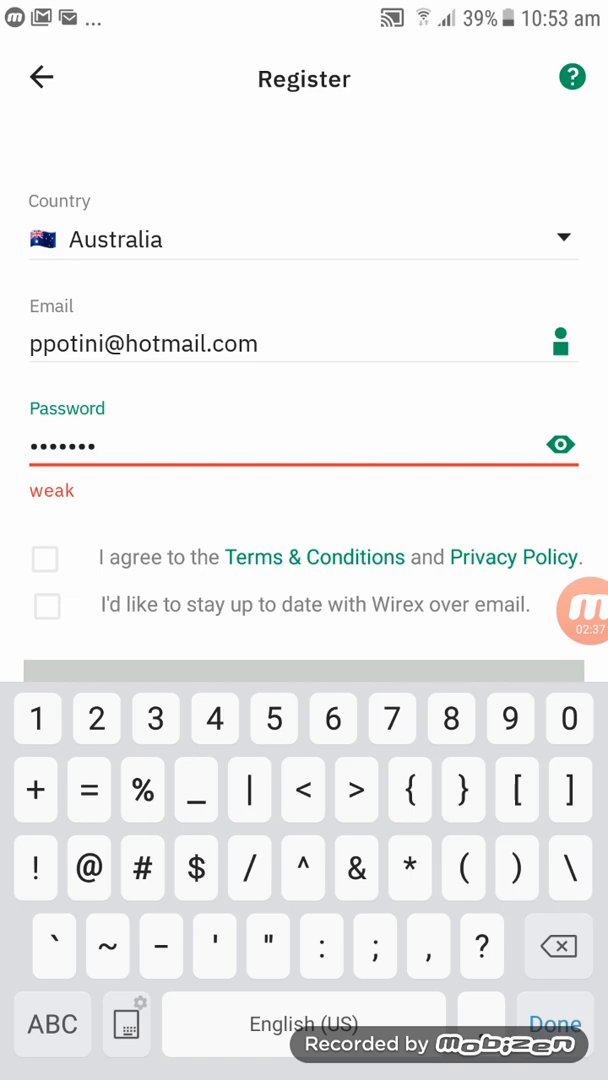
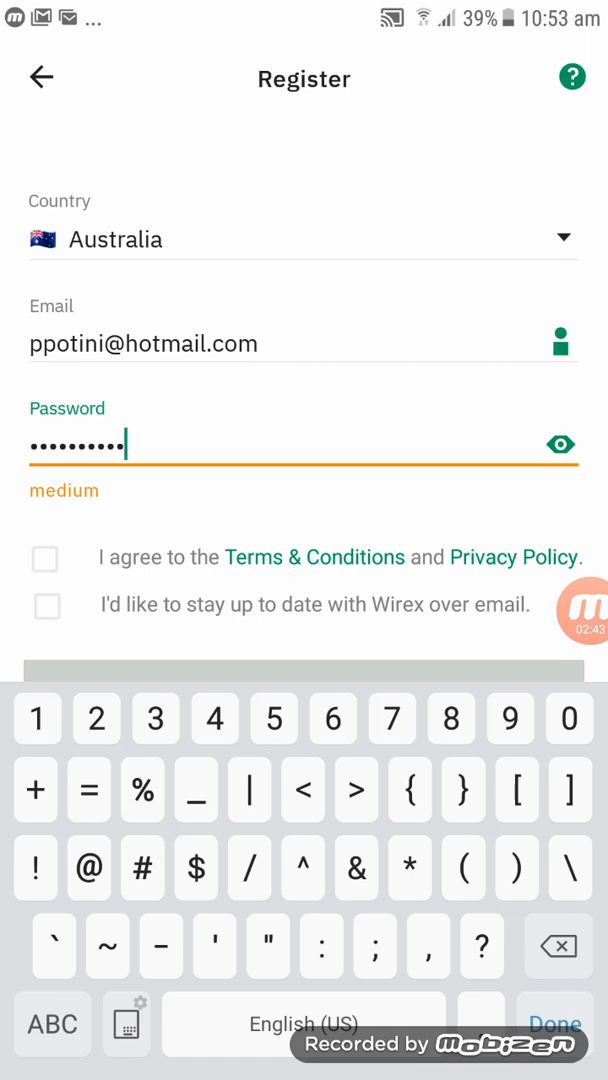
Agree to the Terms & Conditions, create the account and decline saving the password to Google Smart Lock
left_click(45, 558)
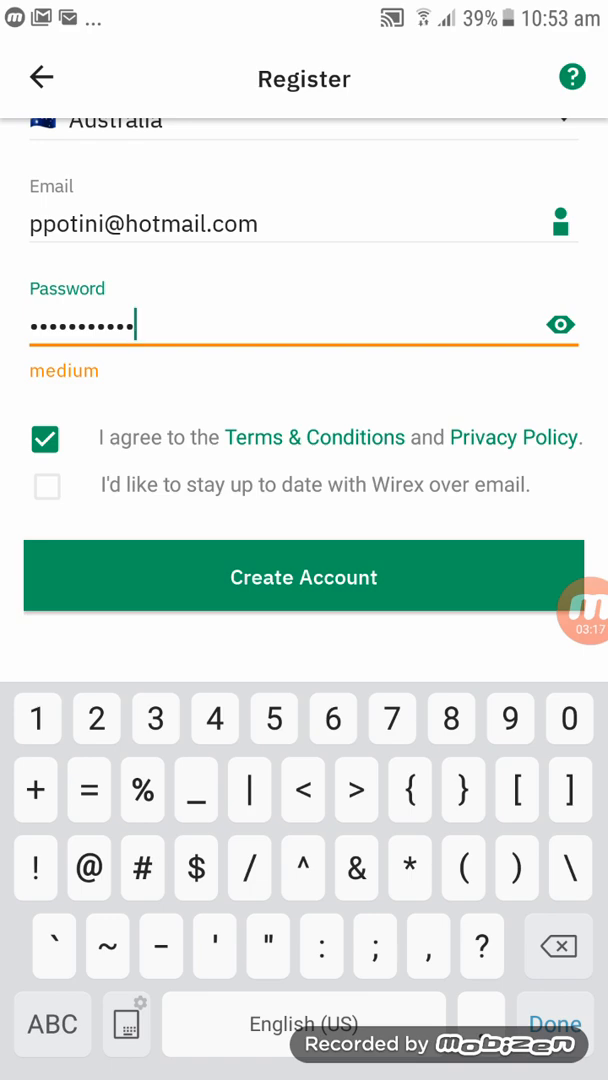
key("Escape")
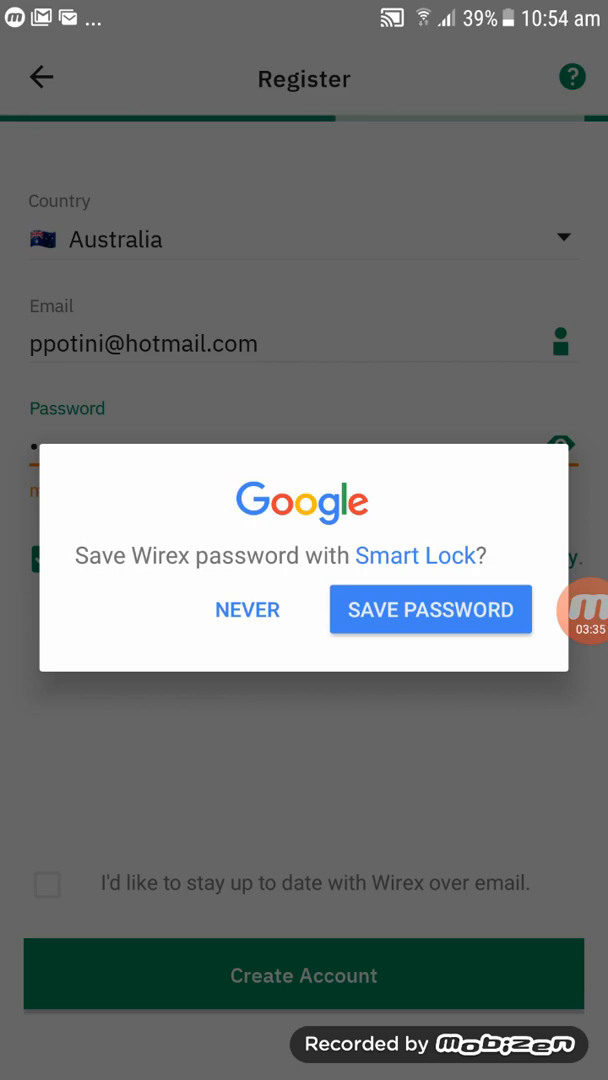
left_click(247, 609)
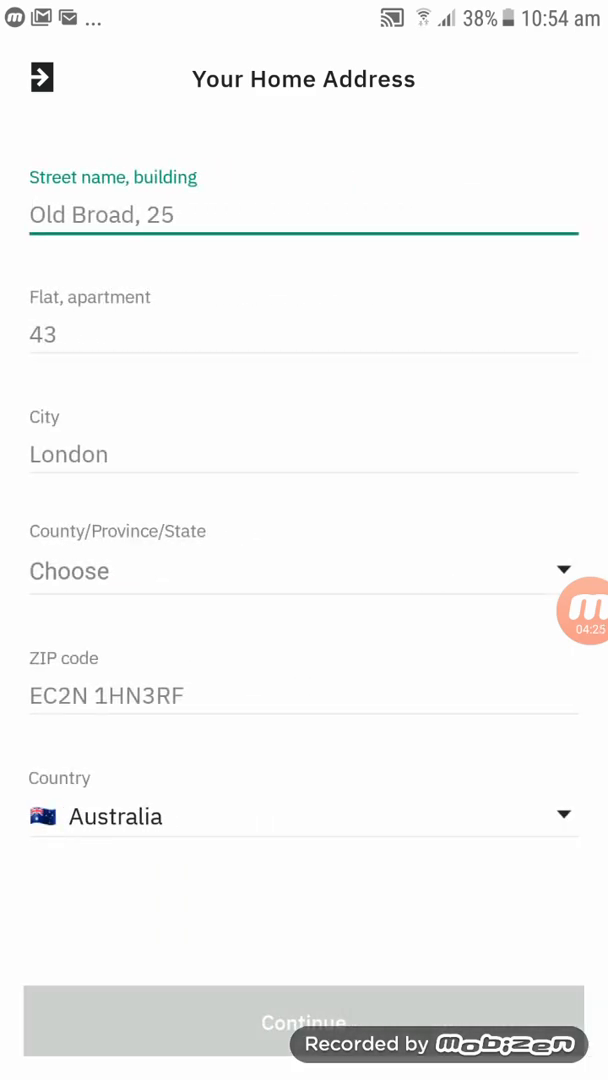
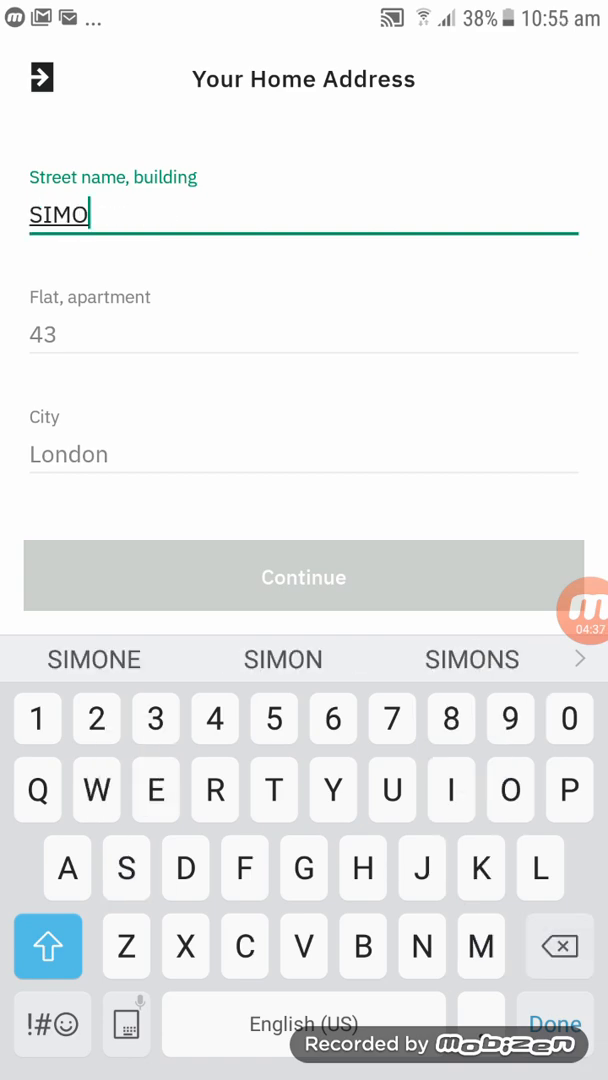
left_click(94, 659)
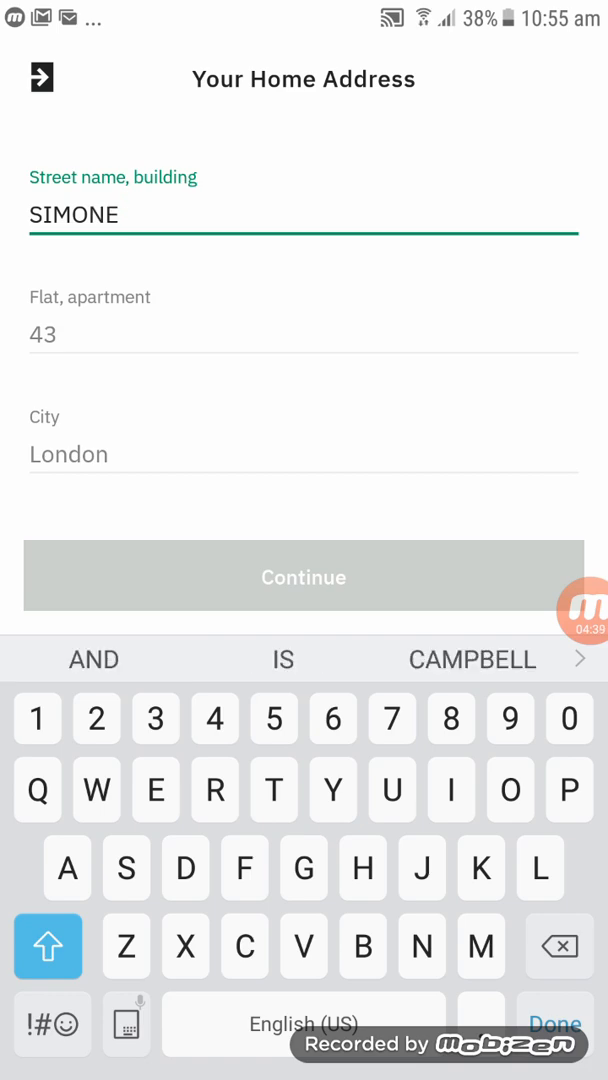
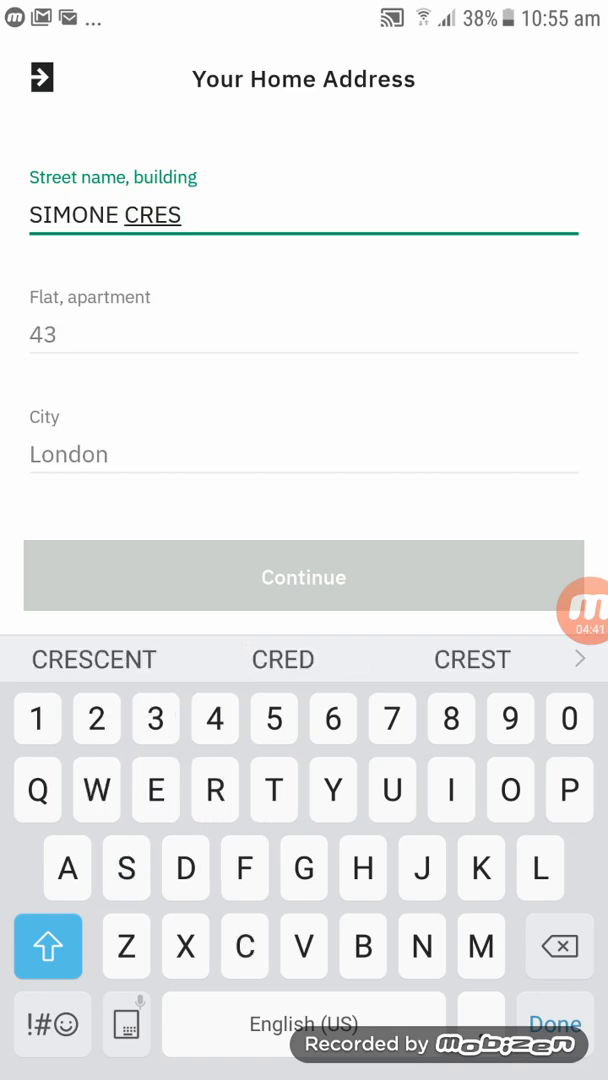
left_click(94, 659)
left_click(303, 334)
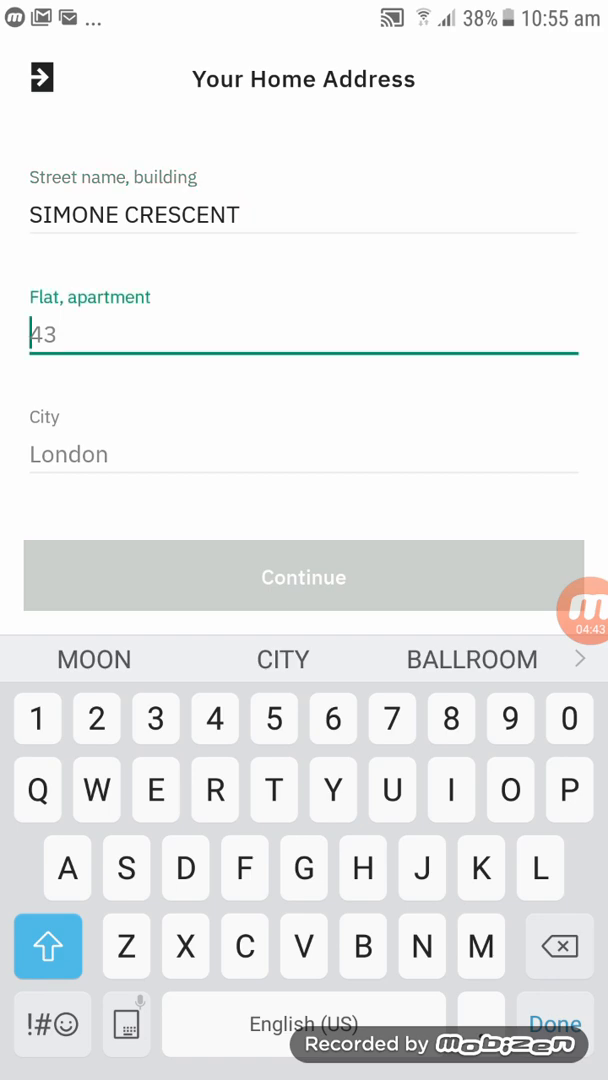
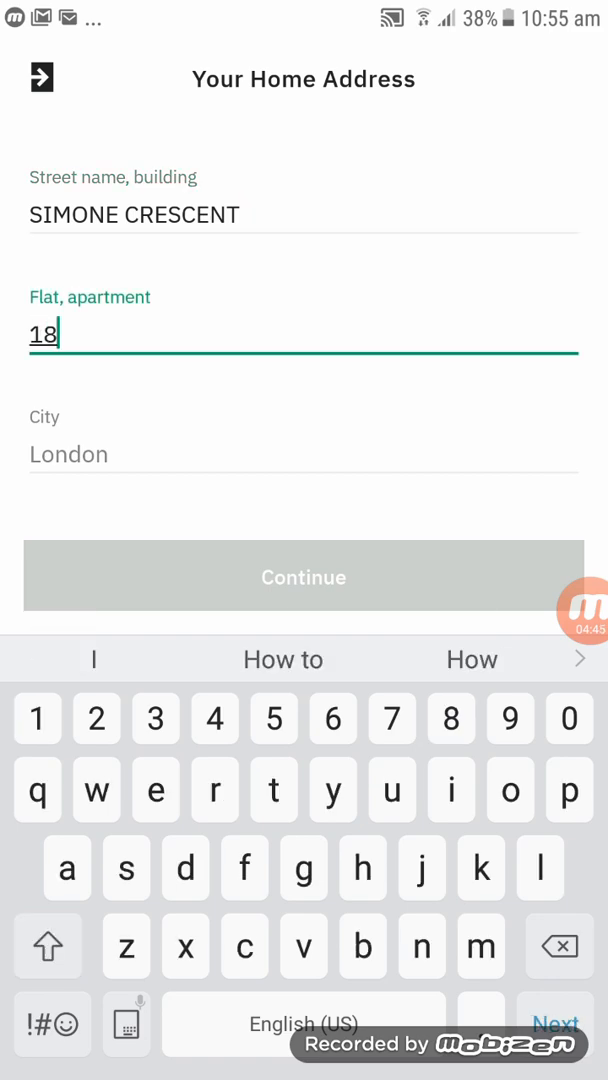
left_click(303, 454)
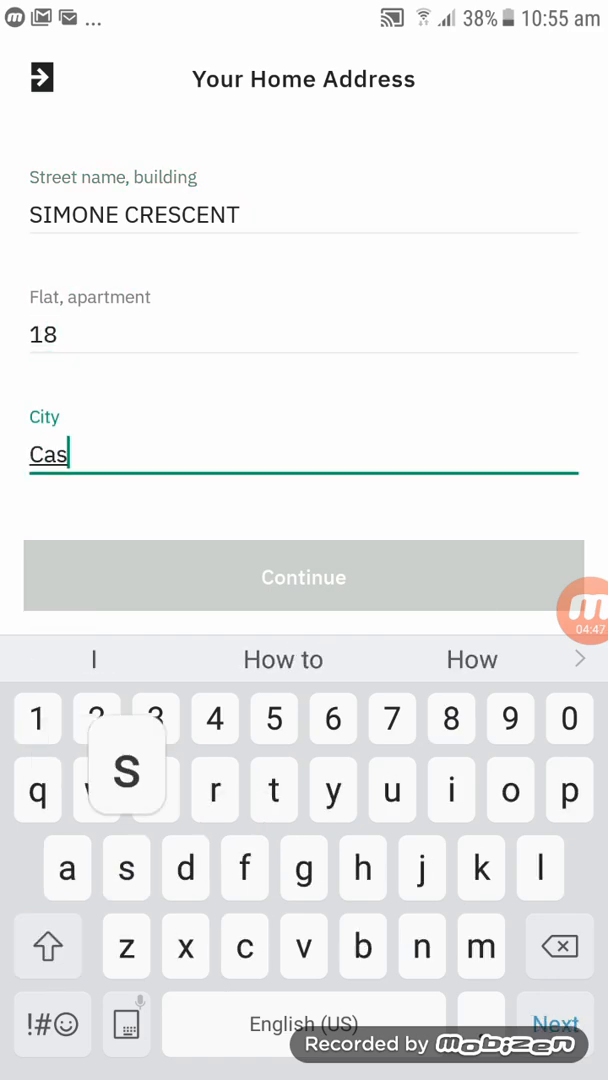
scroll(303, 400, "down", 2)
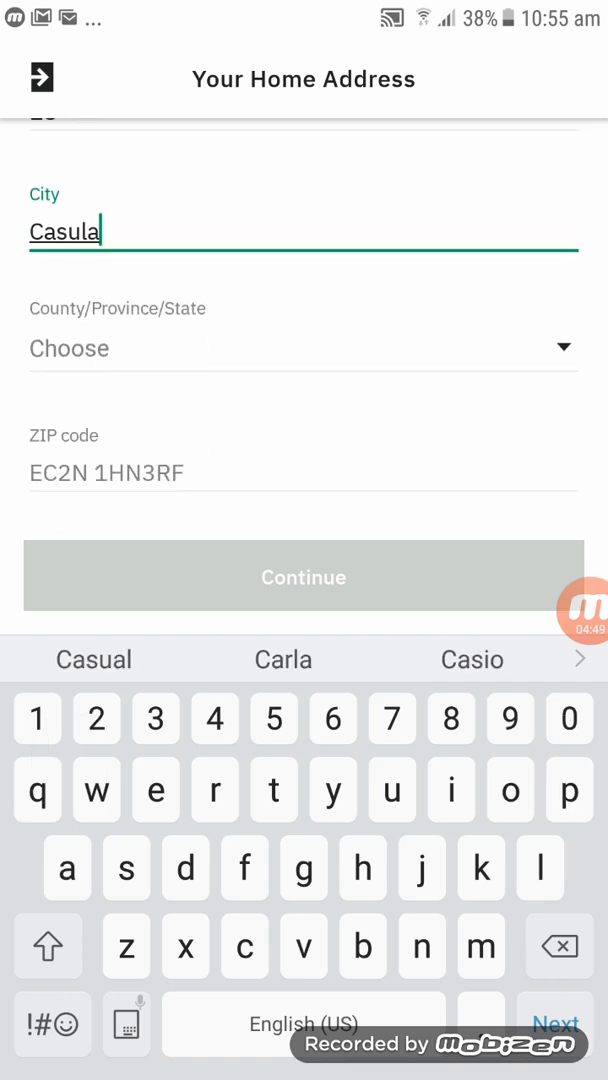
Set the state to New South Wales, ZIP code 2170, and submit the home address
left_click(303, 347)
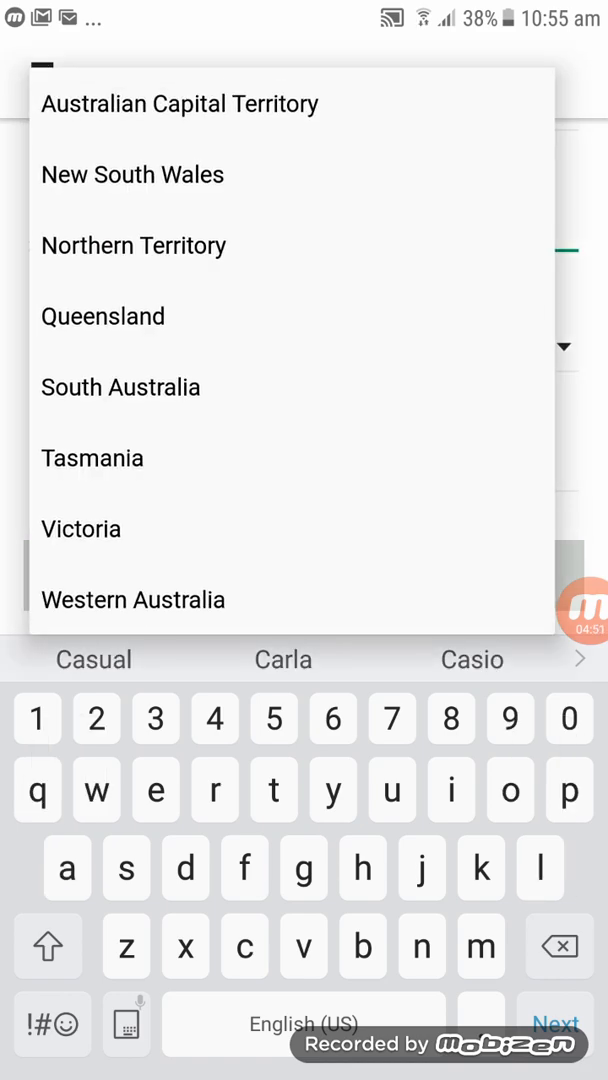
left_click(290, 174)
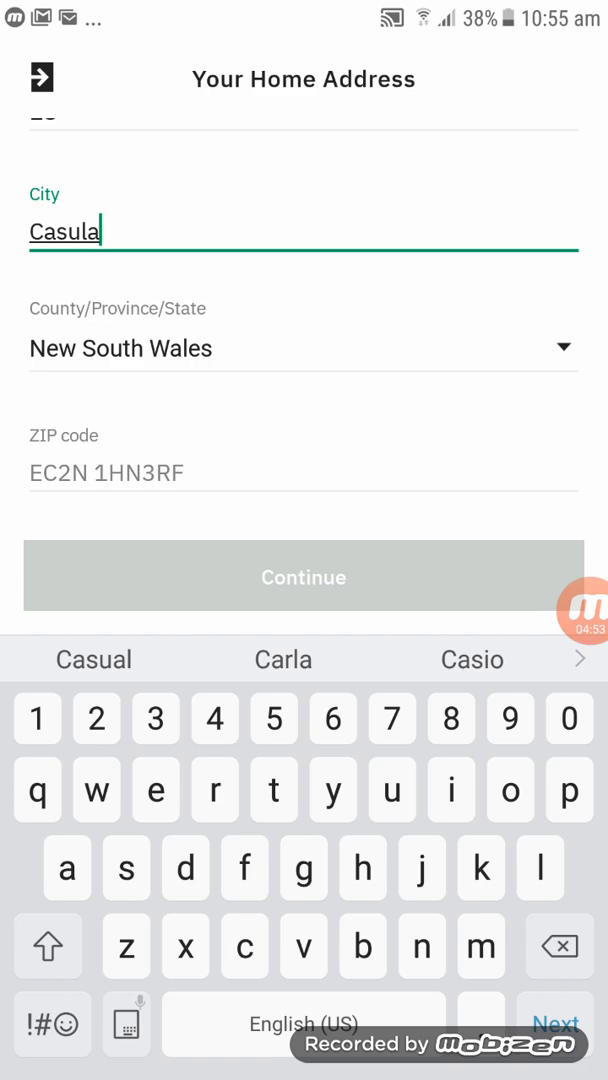
left_click(303, 472)
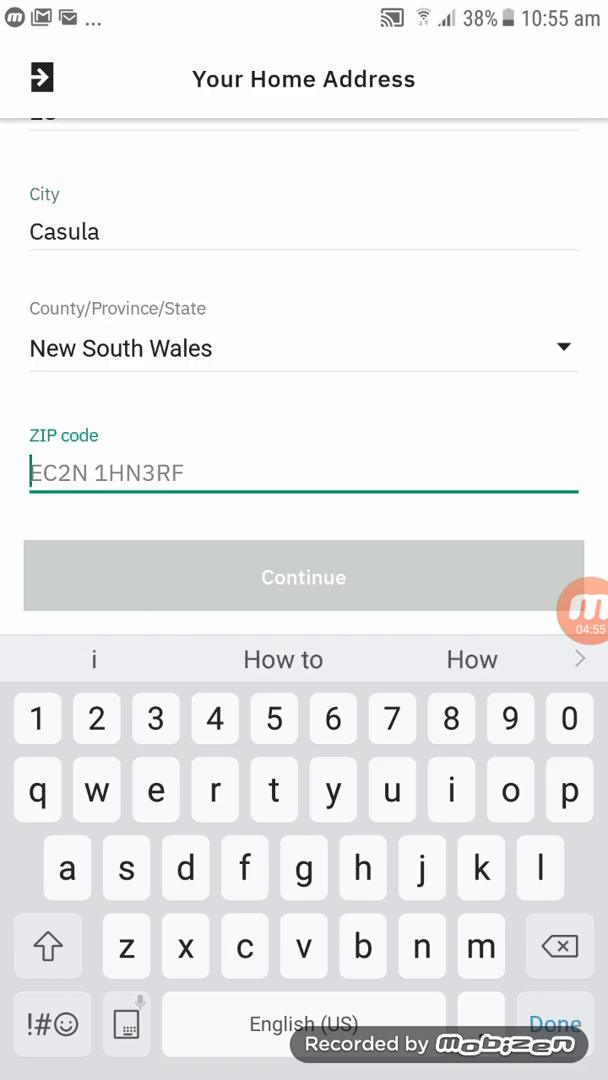
scroll(303, 350, "down", 2)
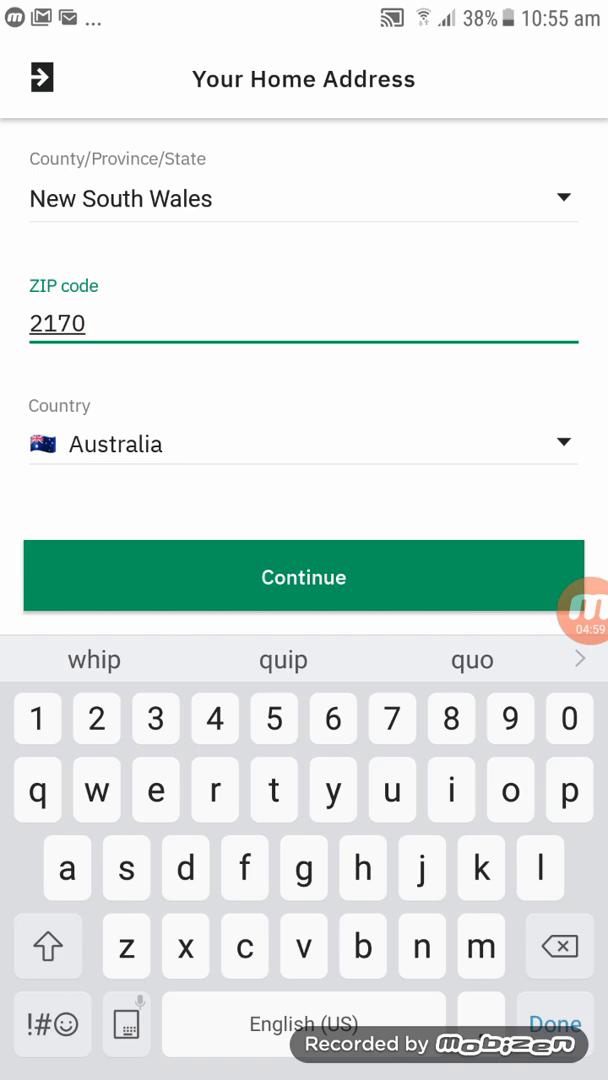
left_click(303, 577)
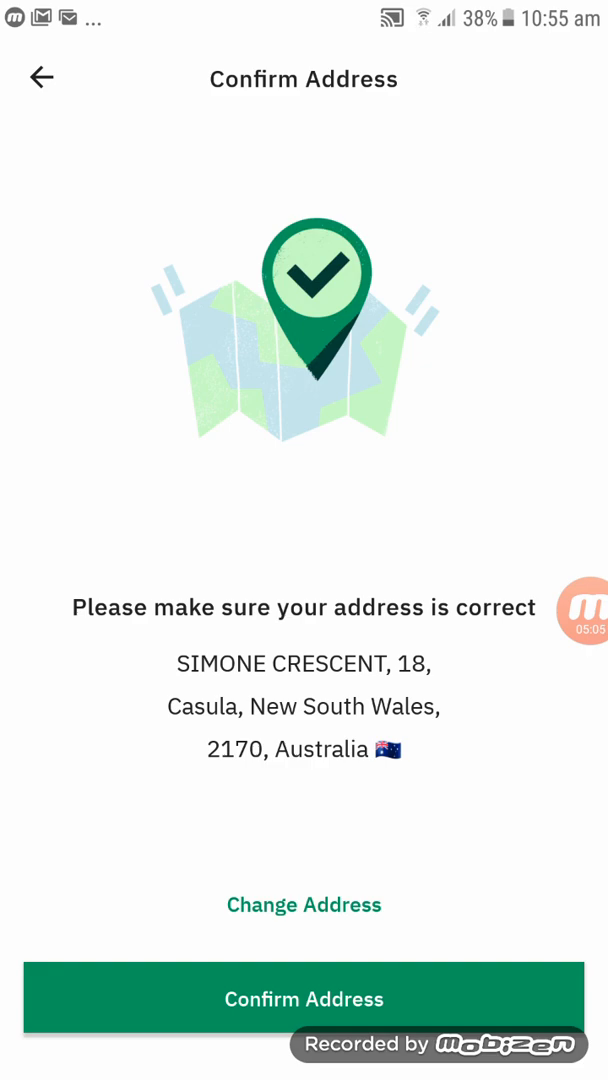
Confirm the displayed home address is correct
left_click(303, 998)
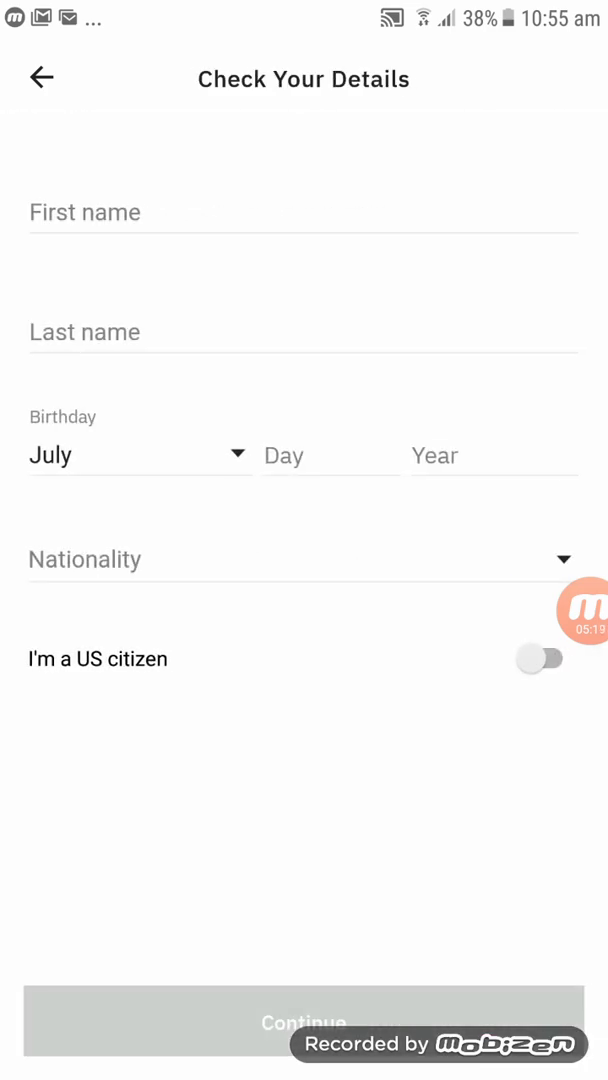
Enter first name, birthday and nationality on Check Your Details and continue to Phone Confirmation
left_click(300, 212)
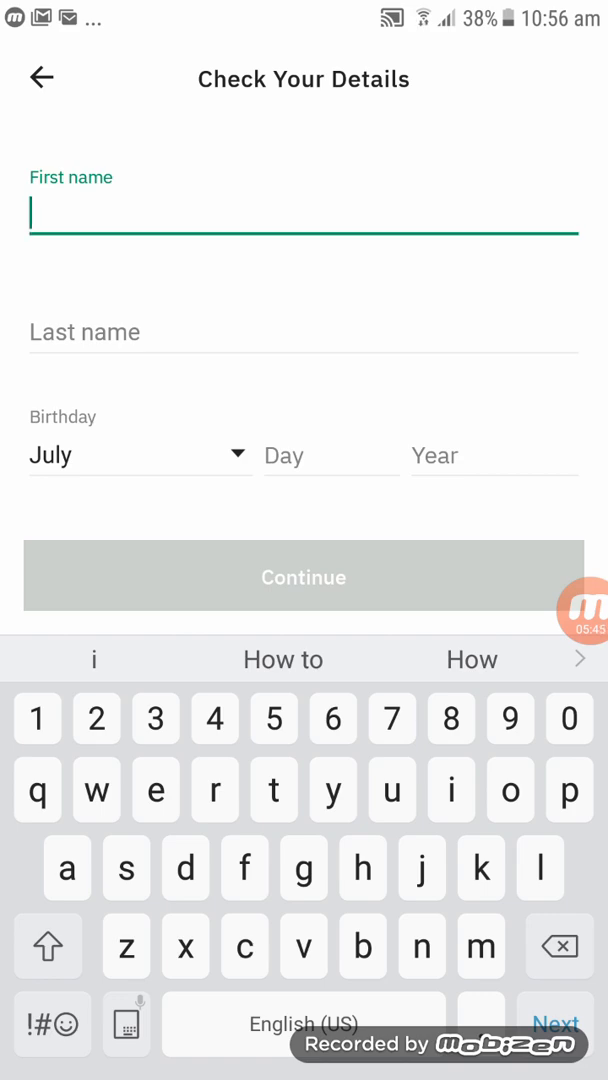
left_click(585, 608)
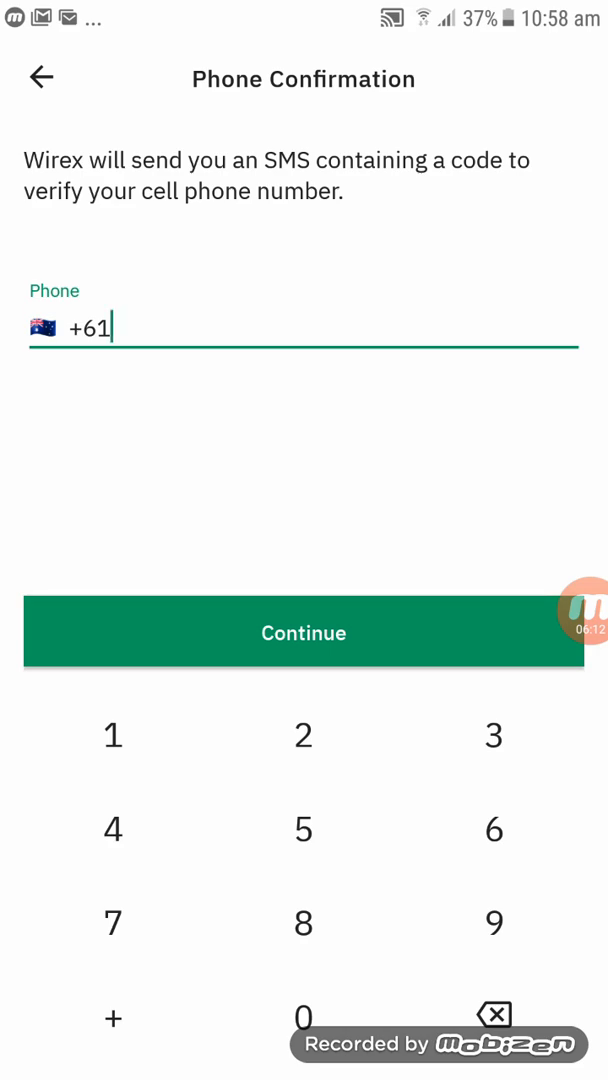
left_click(112, 829)
left_click(303, 829)
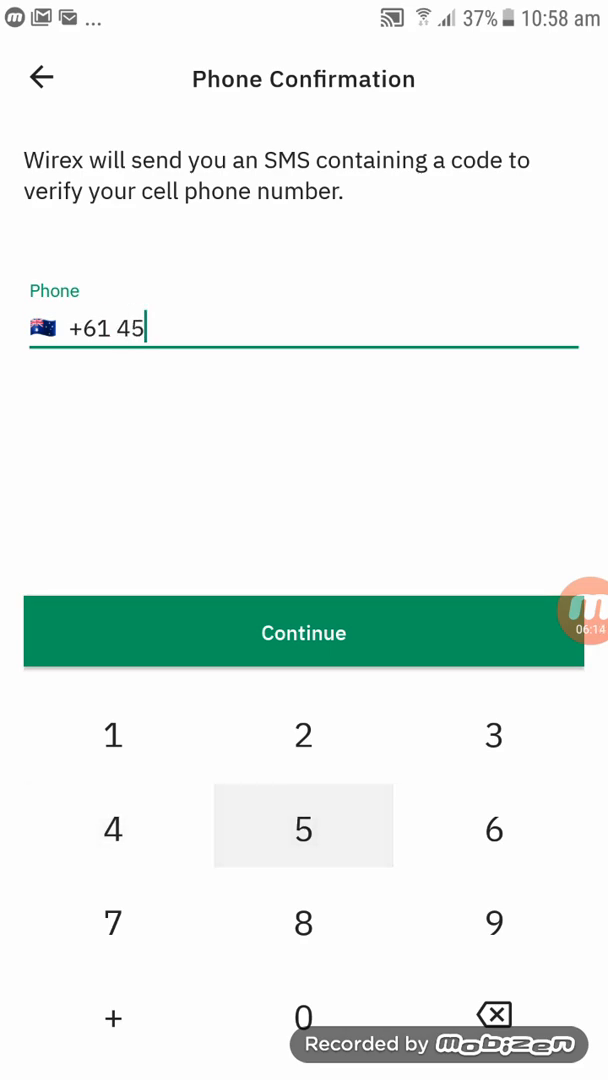
left_click(303, 1017)
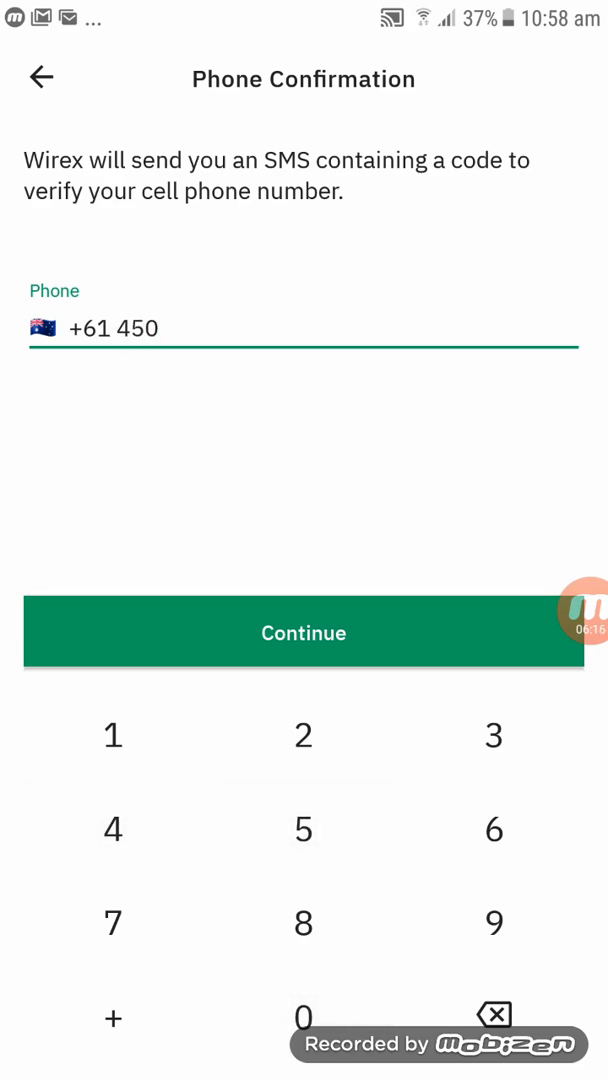
left_click(112, 923)
left_click(303, 829)
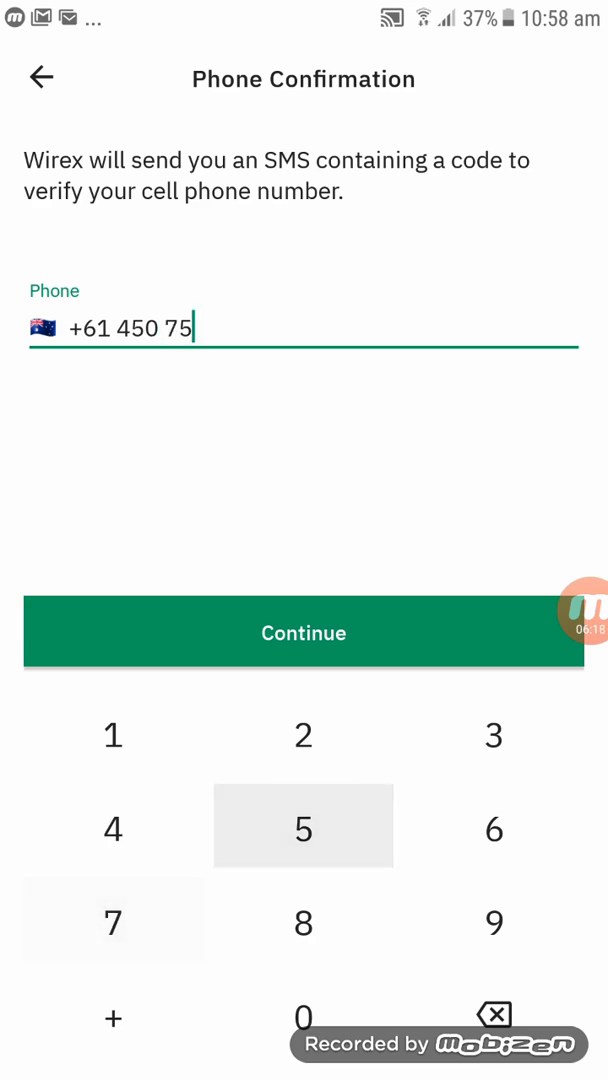
left_click(493, 923)
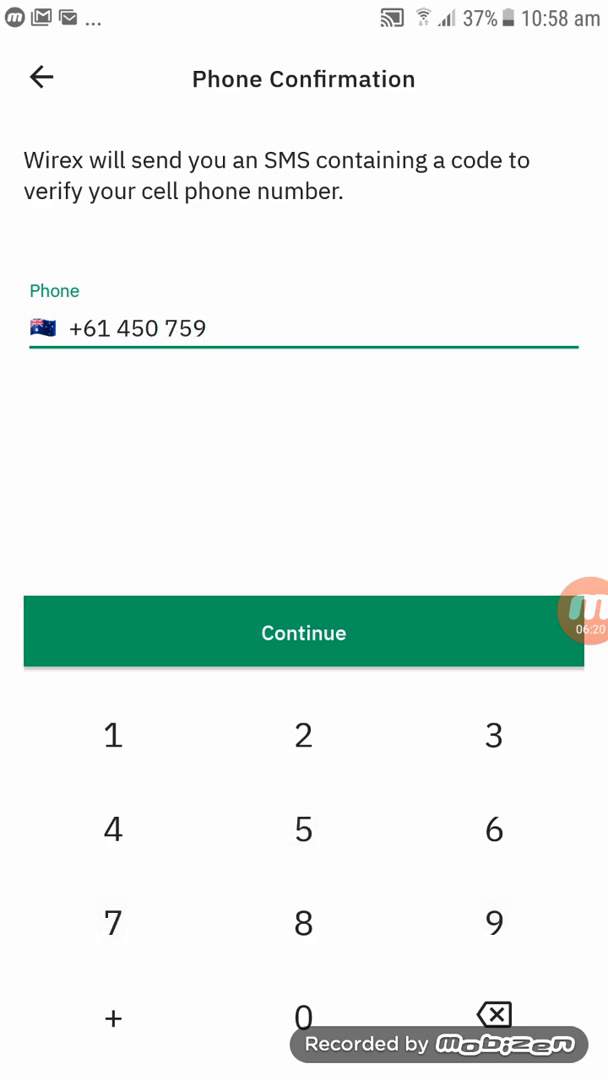
left_click(112, 829)
left_click(303, 829)
left_click(303, 735)
left_click(330, 632)
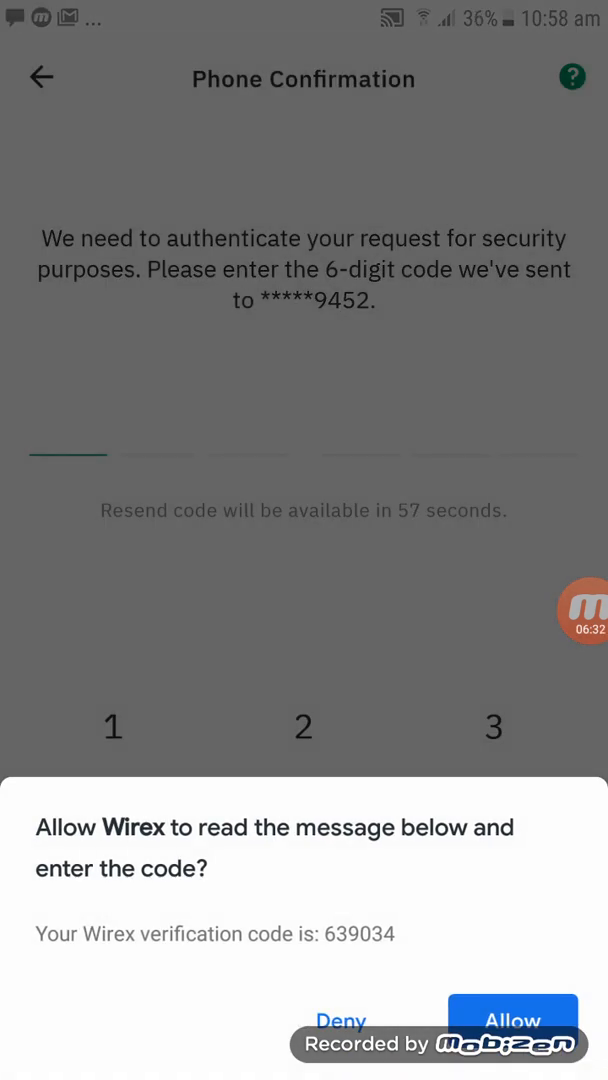
Allow auto-fill of the texted code and submit the completed personal details
left_click(512, 1018)
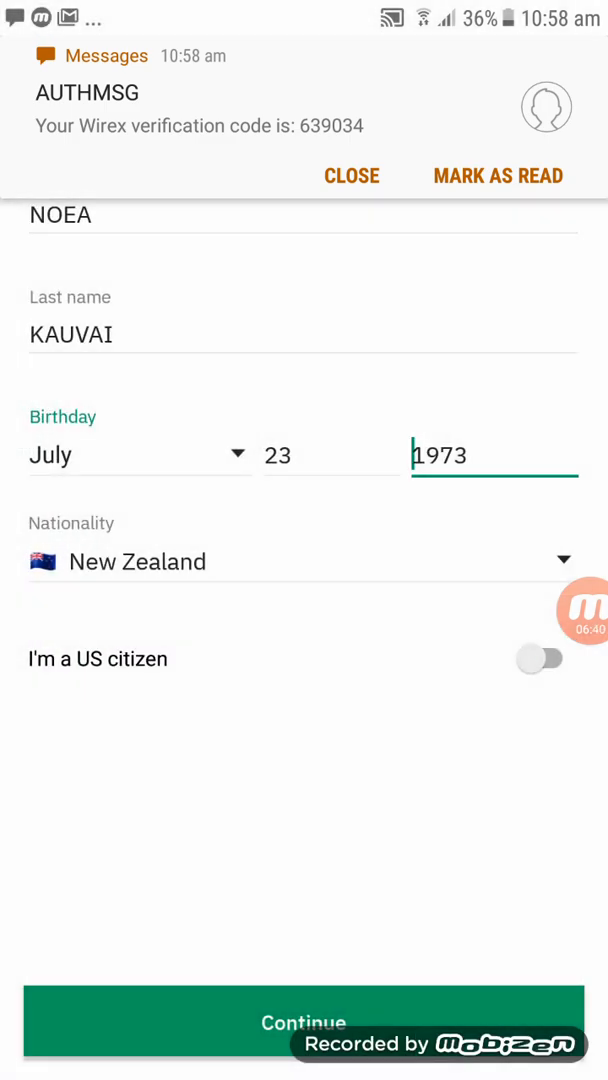
left_click(266, 1022)
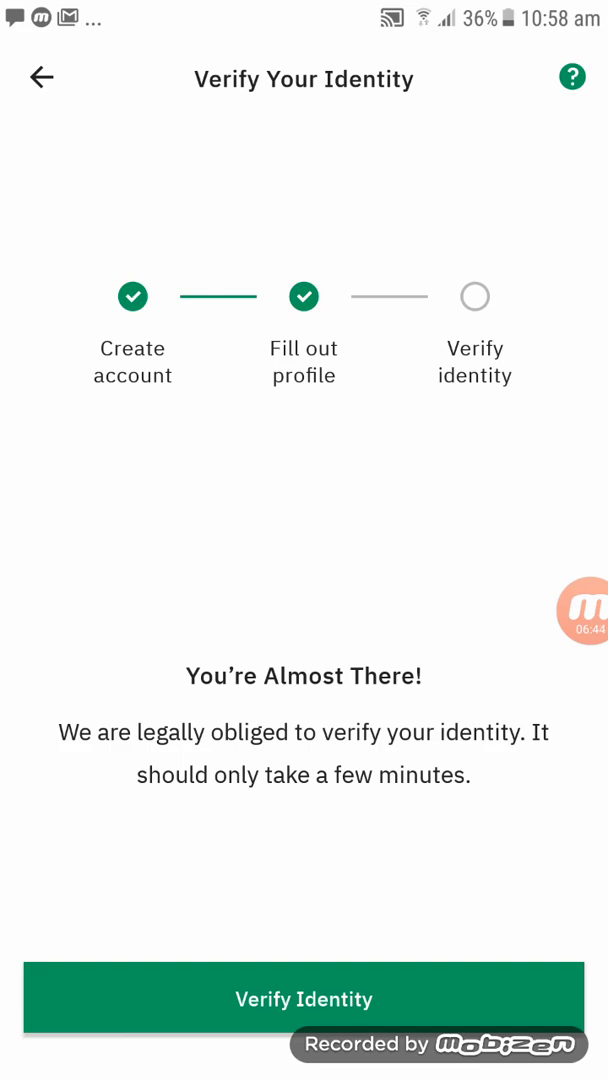
Begin identity verification from the You're Almost There screen, reaching Step 1: Upload Photo ID
left_click(583, 610)
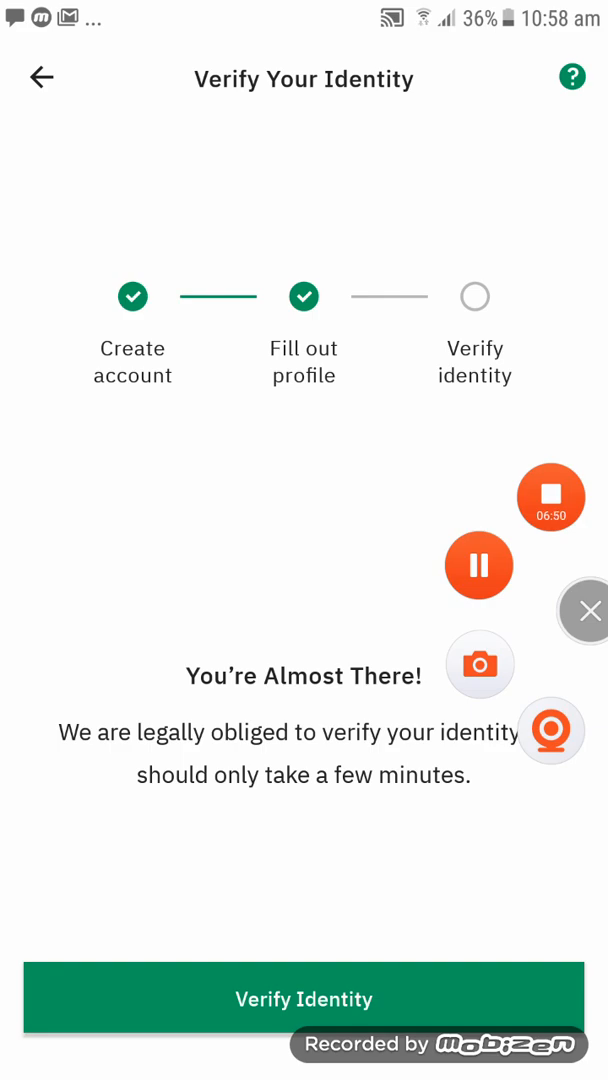
left_click(583, 610)
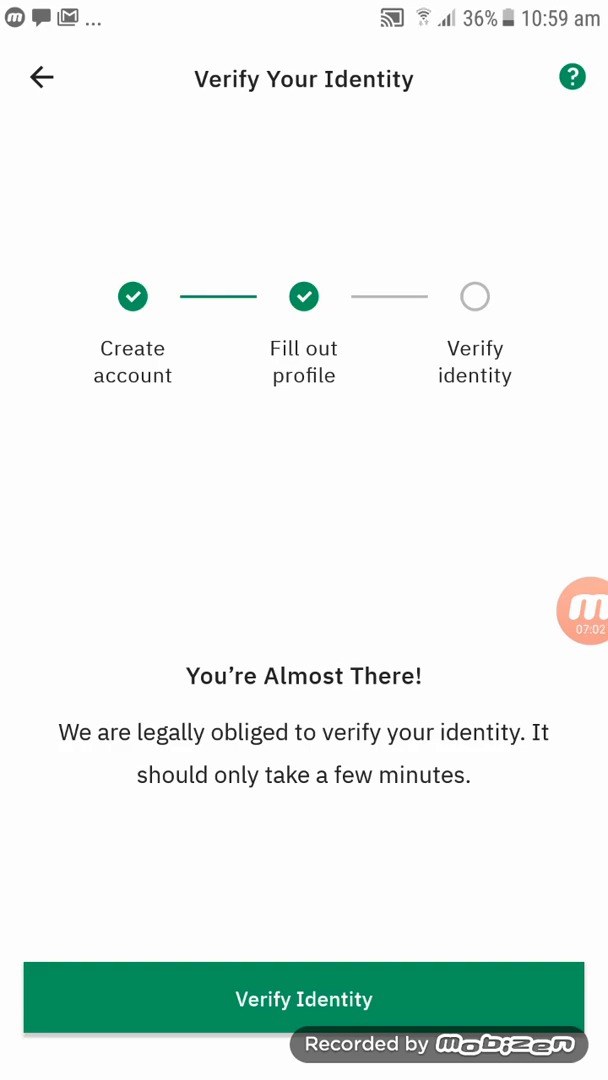
left_click(304, 998)
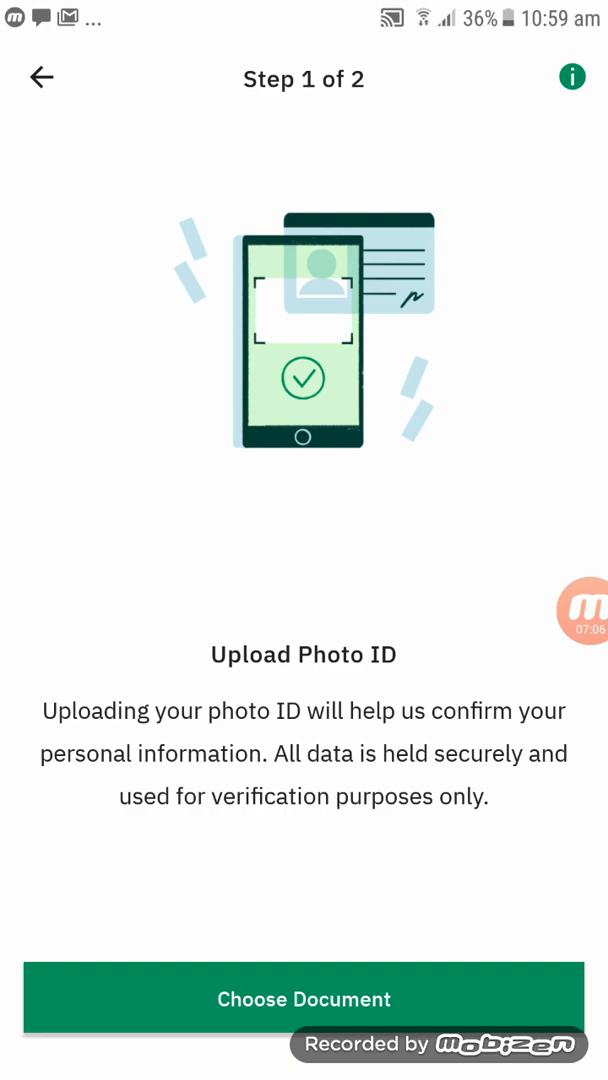
Select Passport as the photo ID document, reaching the empty passport number field
left_click(304, 998)
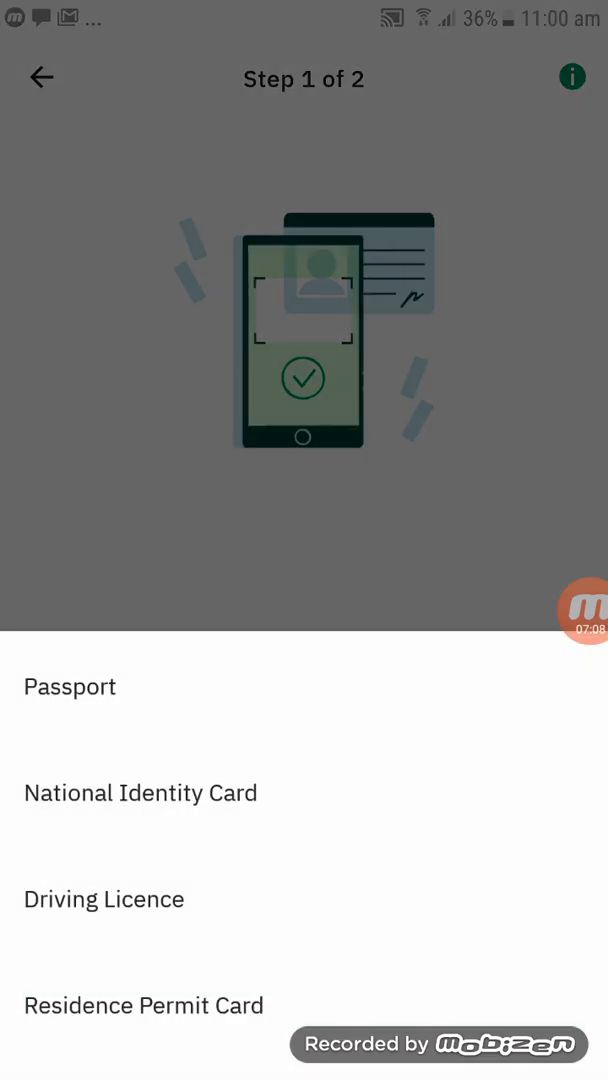
left_click(70, 686)
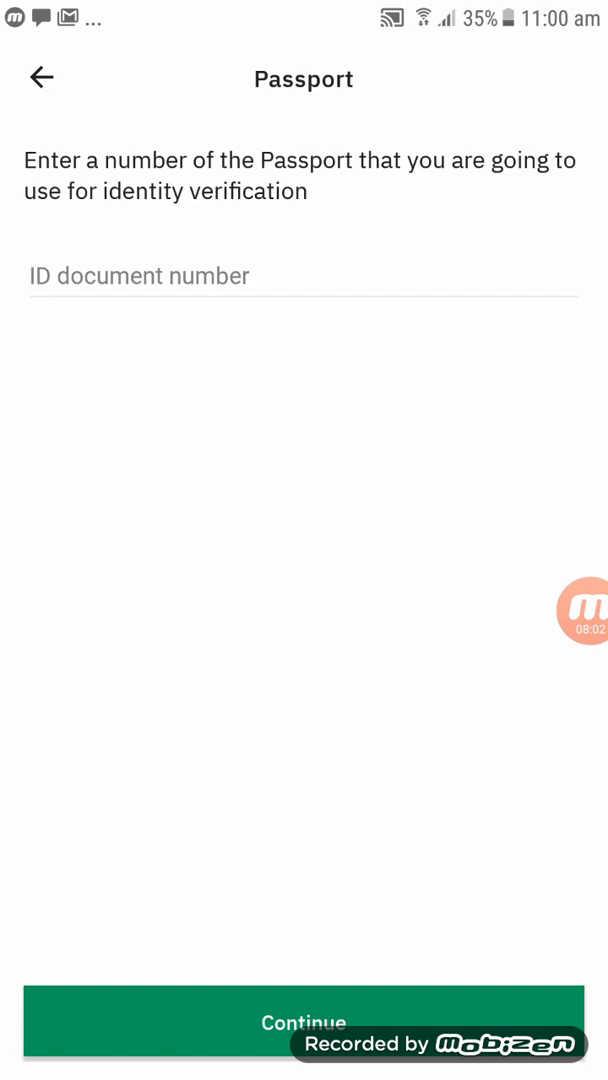
left_click(585, 610)
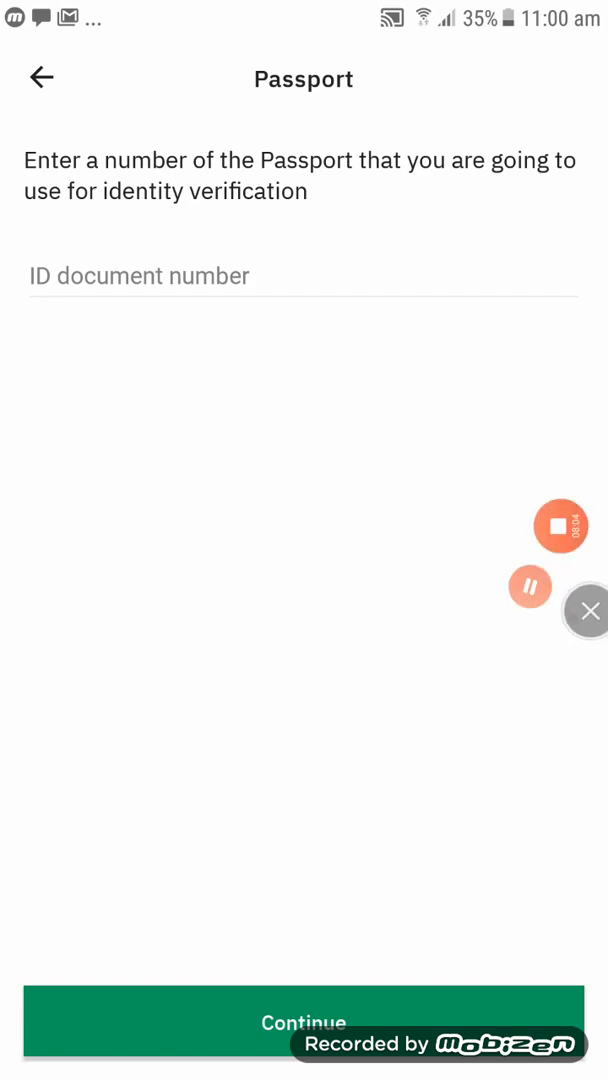